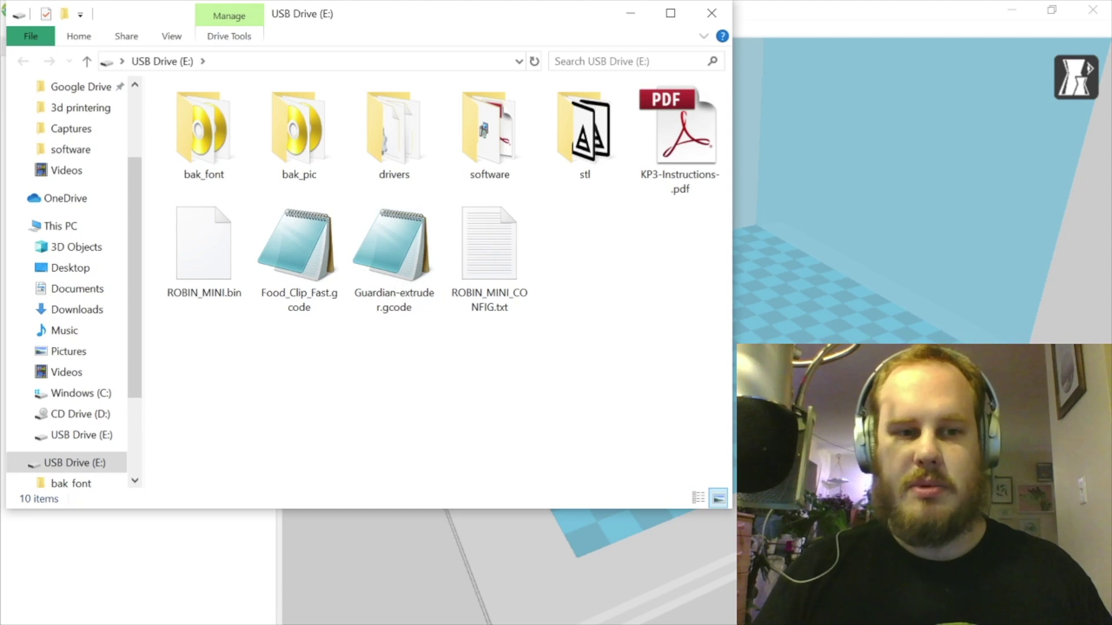
Browse the files on the USB drive through This PC, and return to the slicer.
{"action": "left_click", "coordinate": [60, 226]}
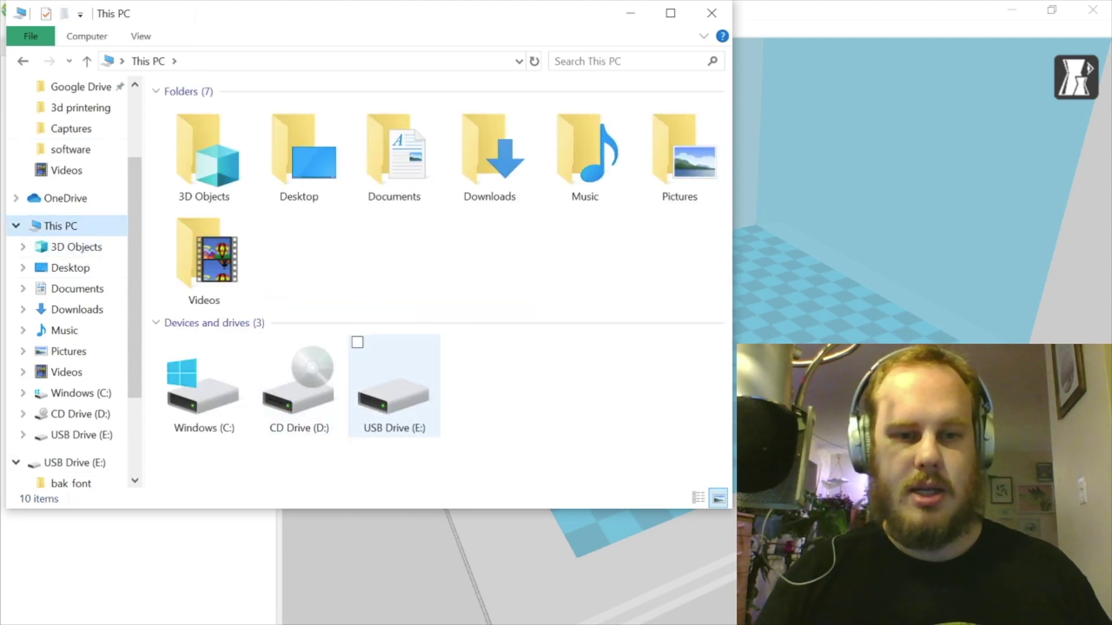
{"action": "double_click", "coordinate": [394, 394]}
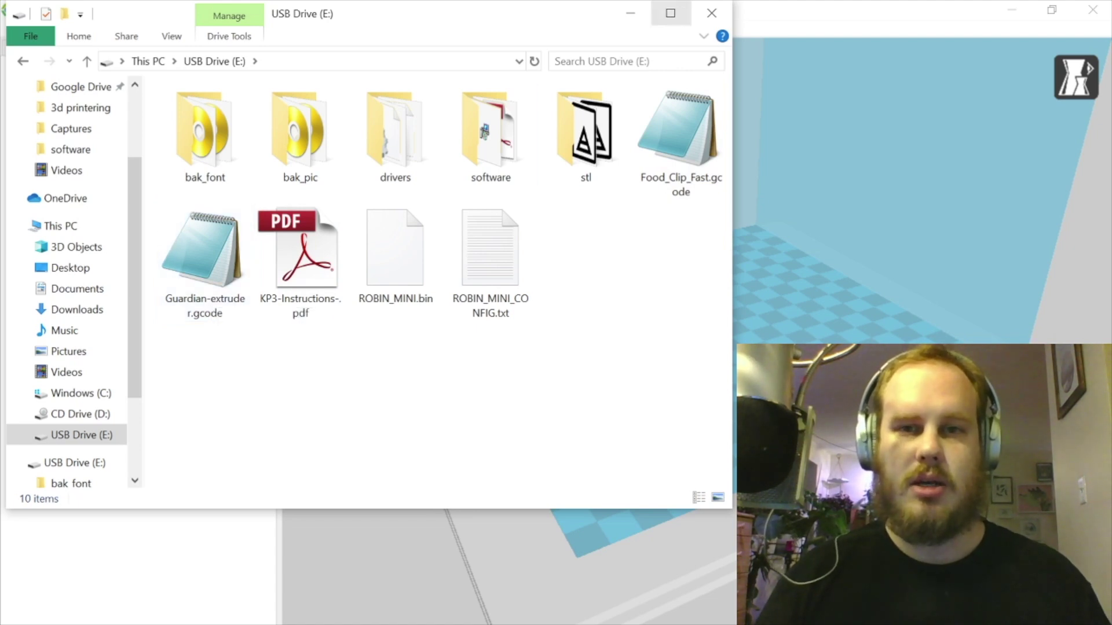
{"action": "left_click", "coordinate": [631, 12]}
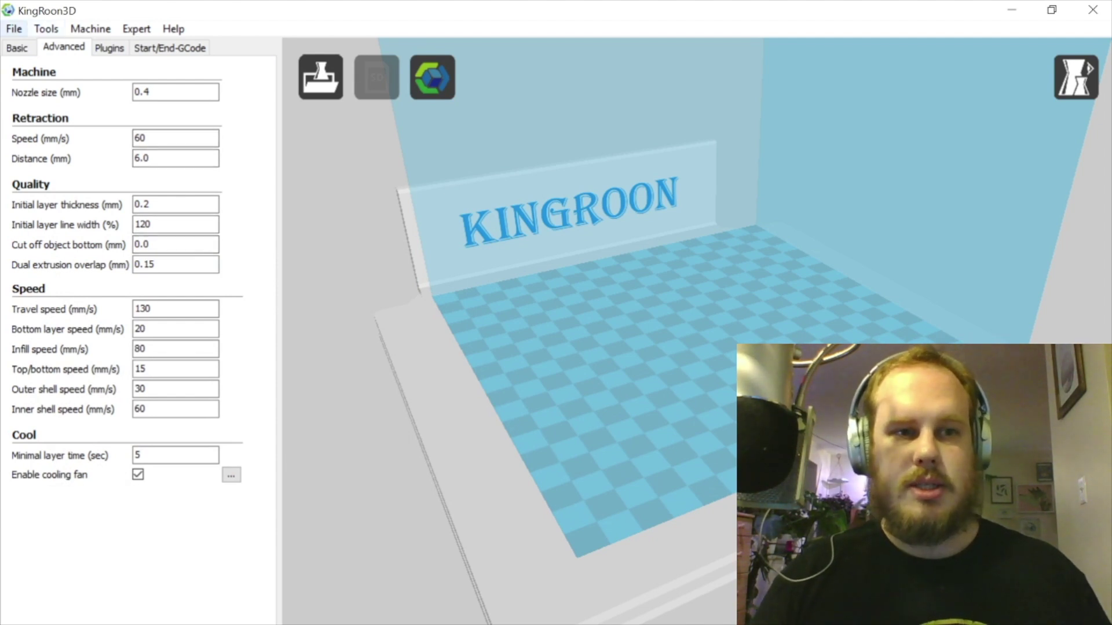
Load the slicing profile from Food_Clip_Fast.gcode on the USB drive.
{"action": "left_click", "coordinate": [14, 29]}
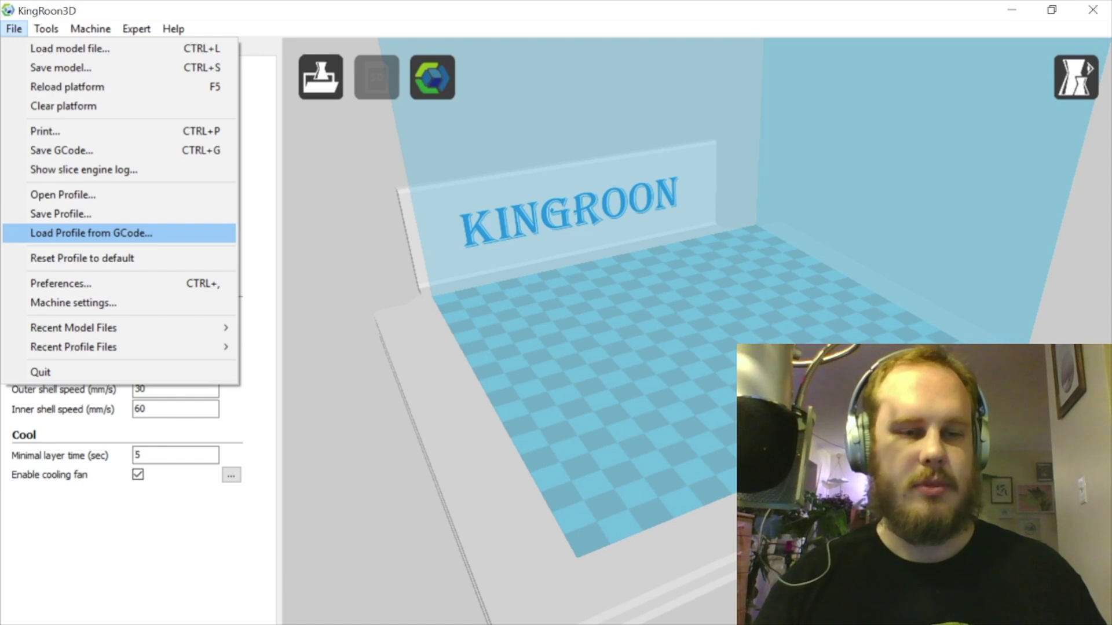
{"action": "key", "text": "Return"}
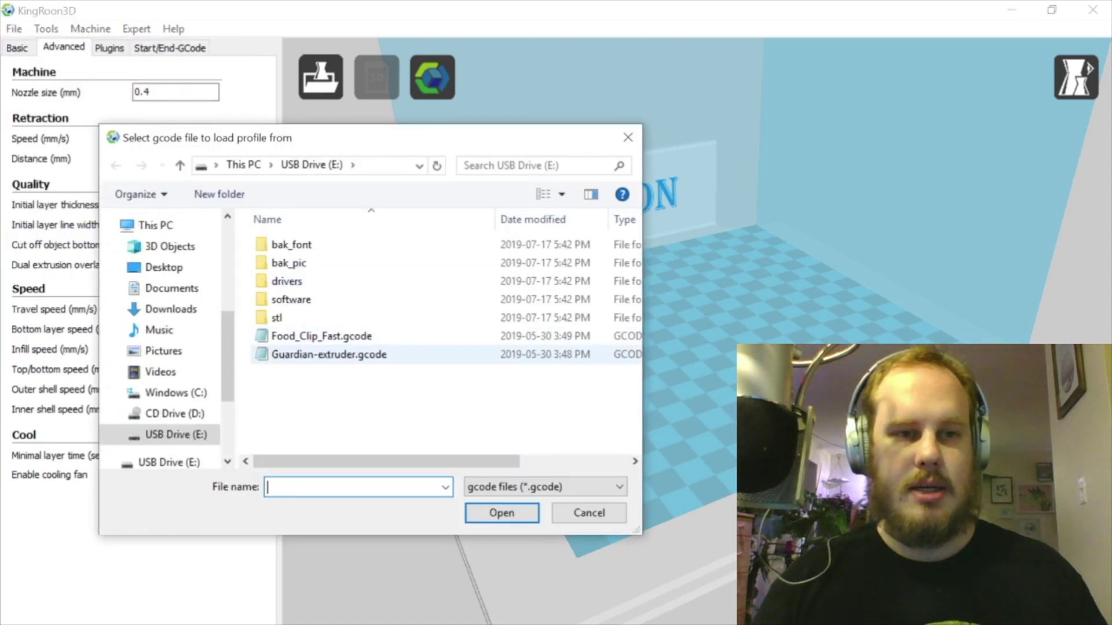
{"action": "left_click_drag", "start_coordinate": [300, 139], "coordinate": [561, 119]}
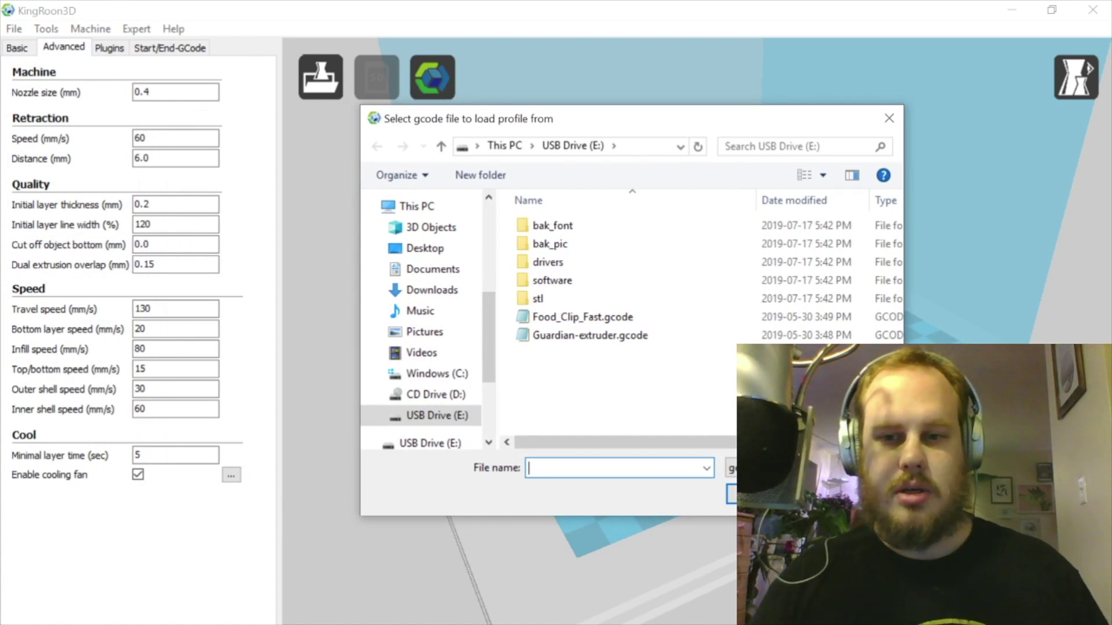
{"action": "left_click", "coordinate": [583, 317]}
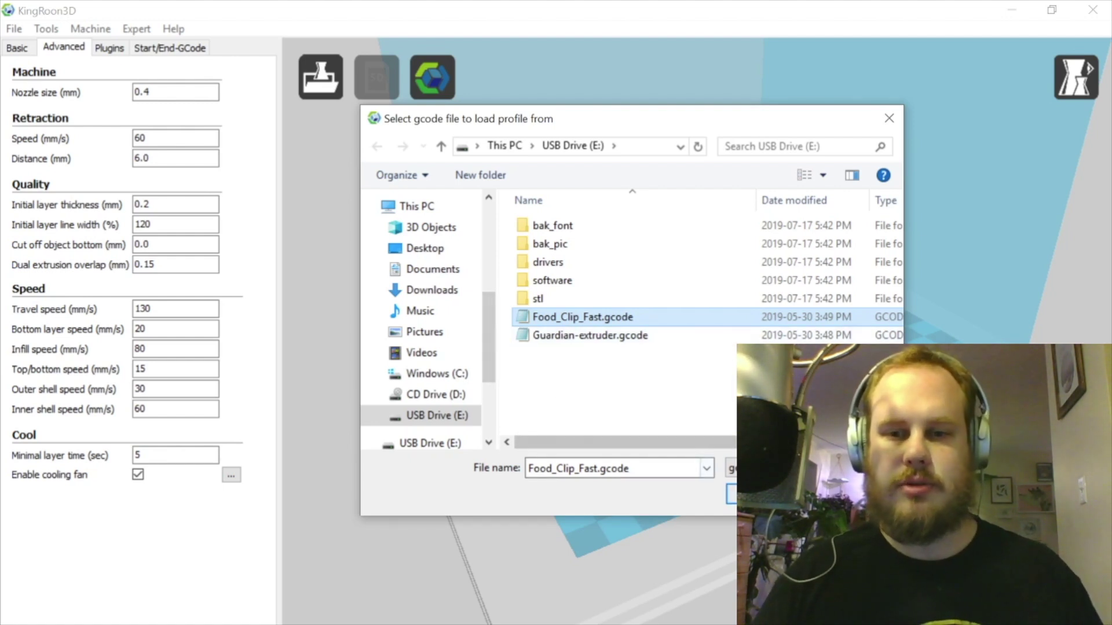
{"action": "left_click", "coordinate": [766, 494]}
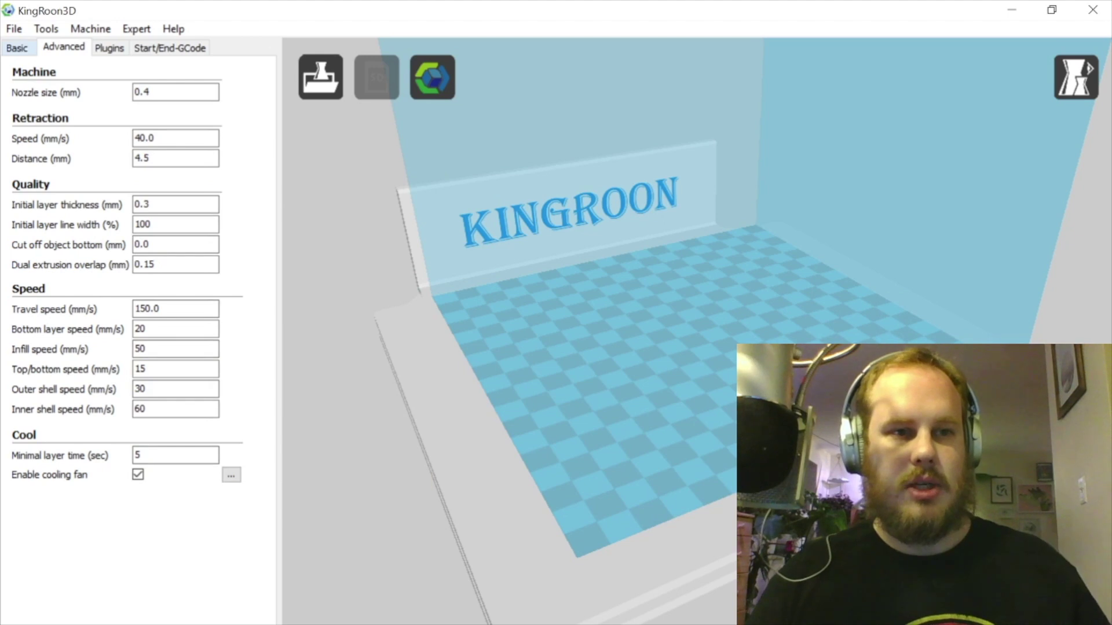
Set the print speed to 60 mm/s in the basic print settings.
{"action": "left_click", "coordinate": [17, 48]}
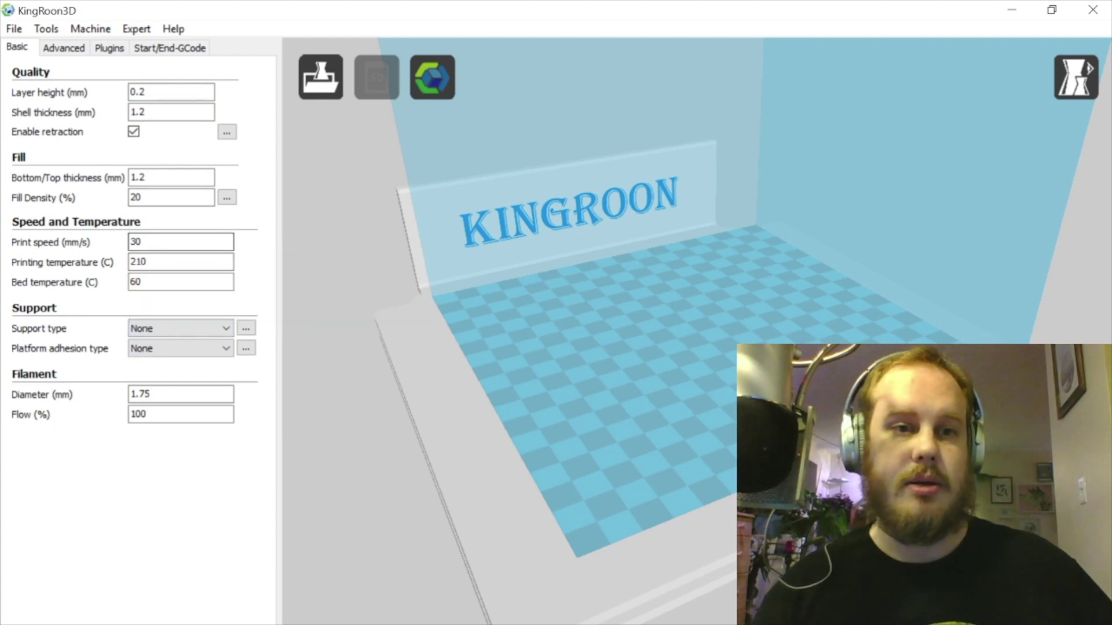
{"action": "left_click_drag", "start_coordinate": [144, 241], "coordinate": [123, 242]}
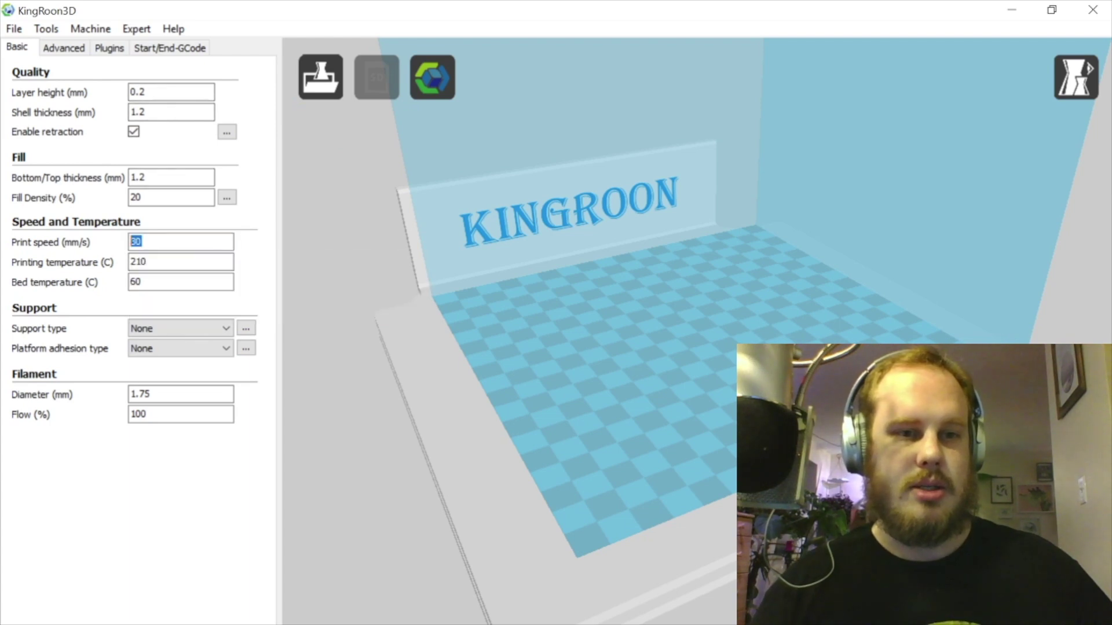
{"action": "type", "text": "60"}
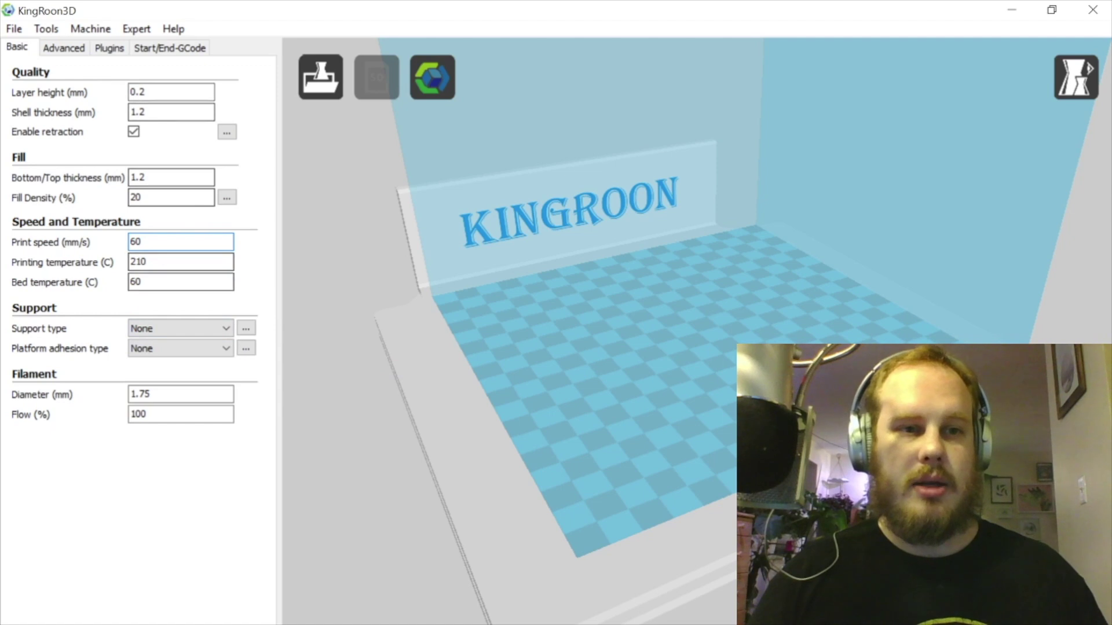
Set the layer height to 0.1 mm and the fill density to 15%, keeping the support type at None.
{"action": "left_click", "coordinate": [153, 92]}
{"action": "key", "text": "BackSpace"}
{"action": "type", "text": "1"}
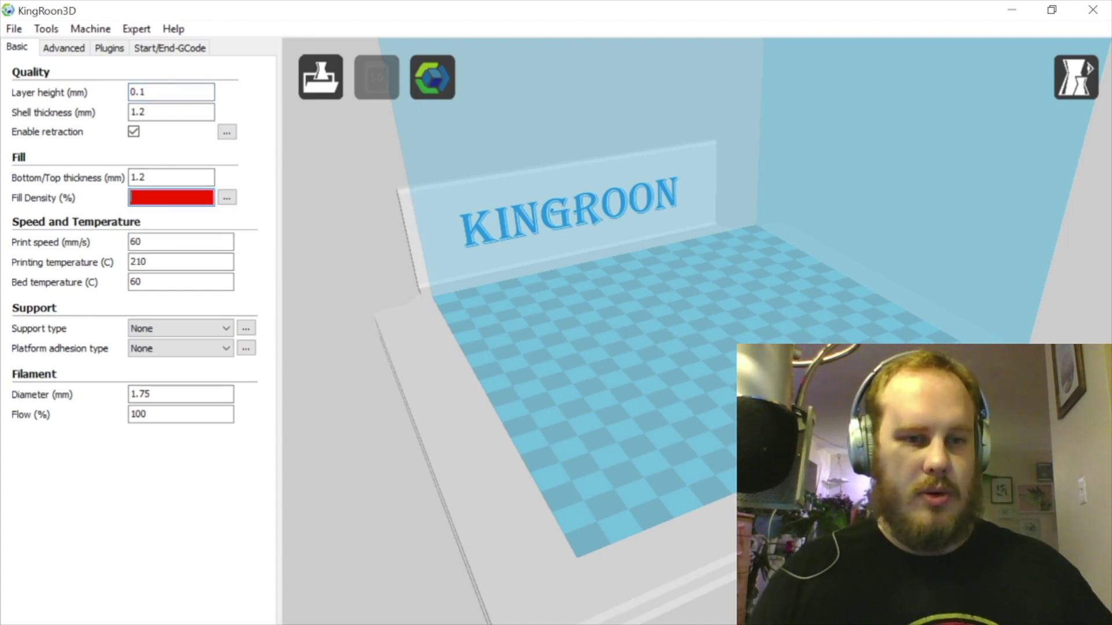
{"action": "type", "text": "15"}
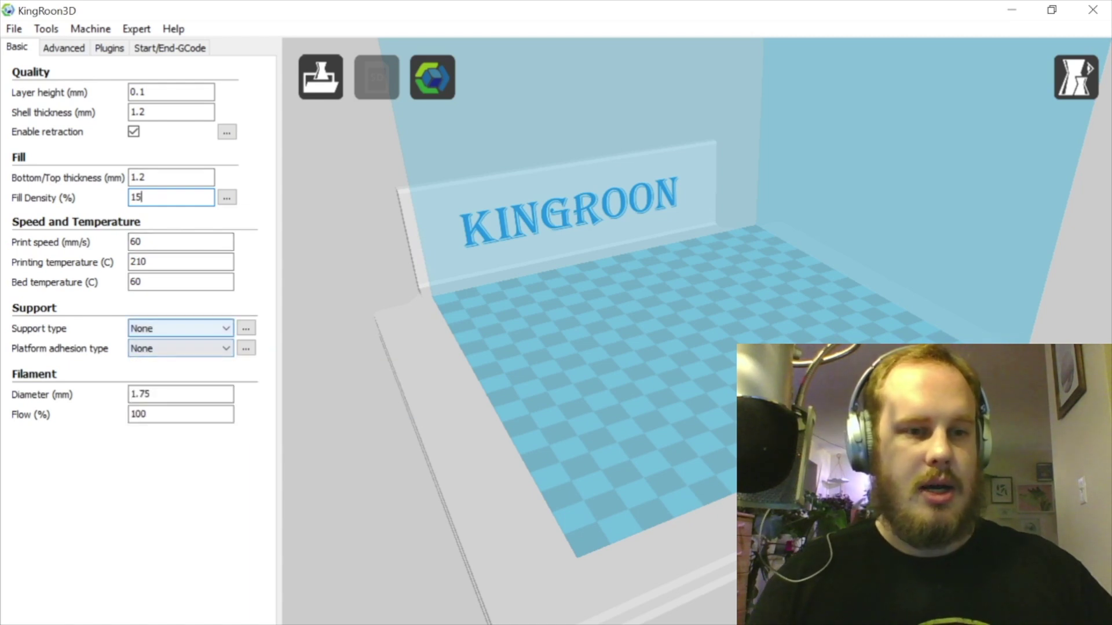
{"action": "left_click", "coordinate": [181, 328]}
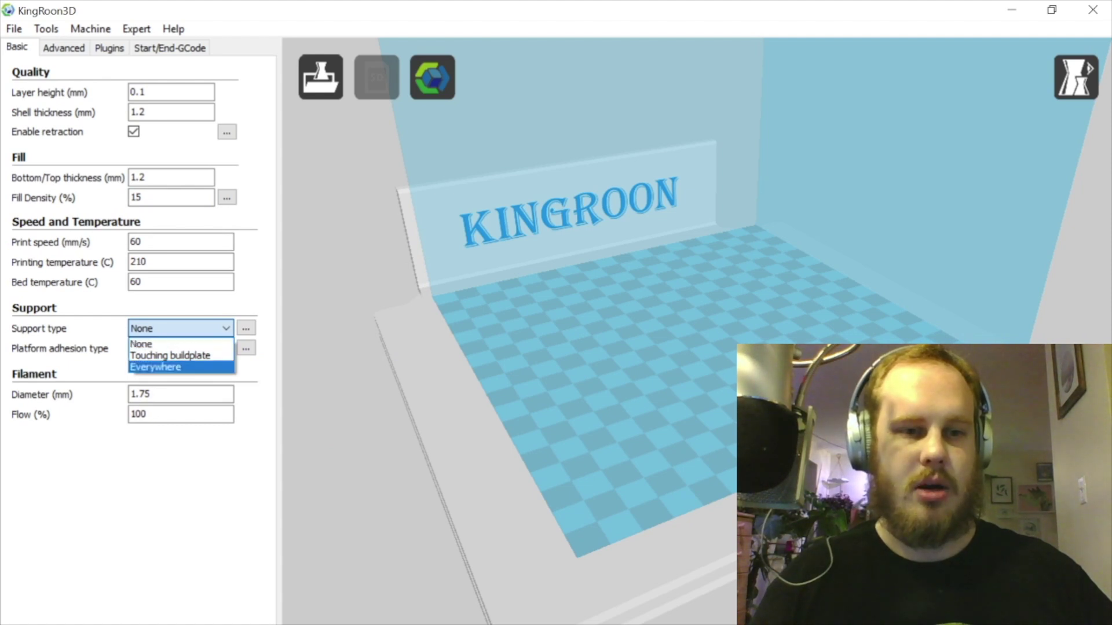
{"action": "left_click", "coordinate": [168, 343]}
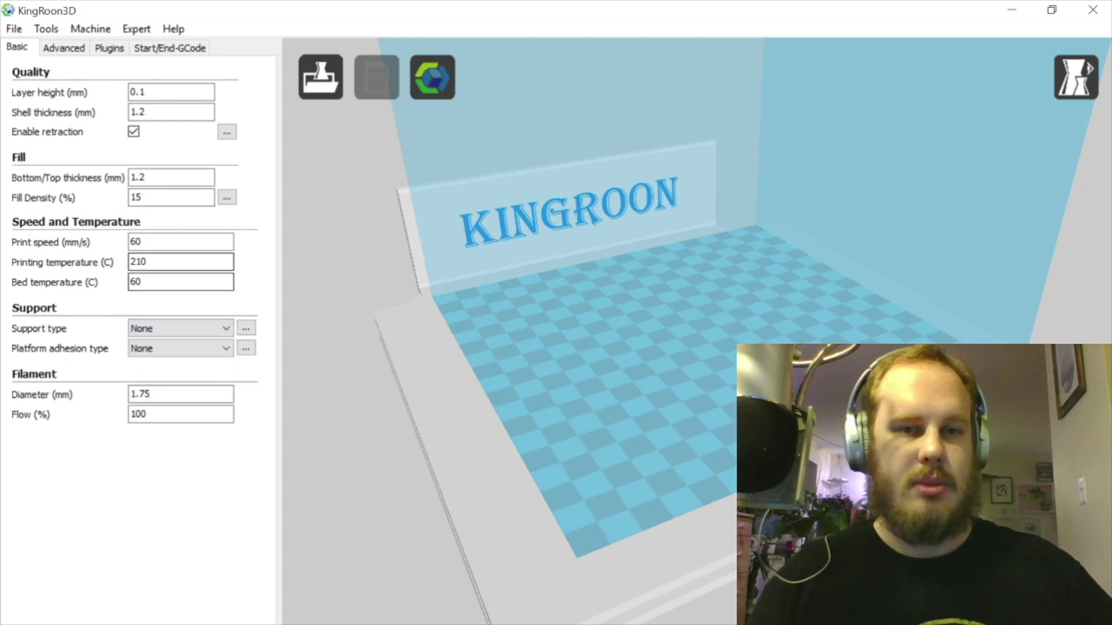
Load the 3D model Ornament1T2.stl from the Downloads folder onto the build platform.
{"action": "left_click", "coordinate": [321, 77]}
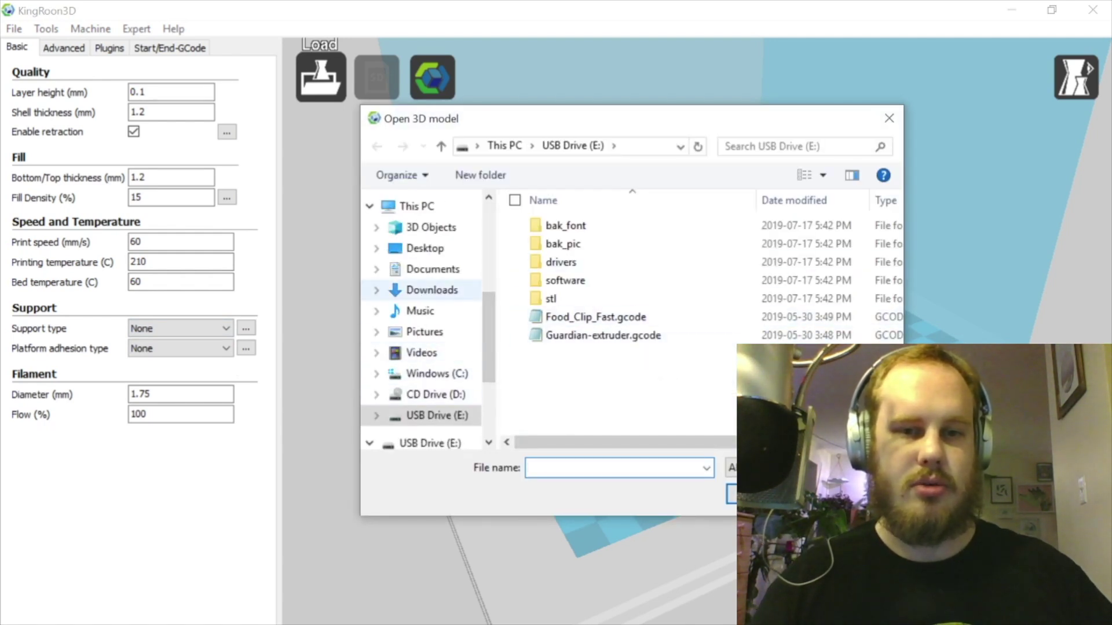
{"action": "left_click", "coordinate": [432, 290]}
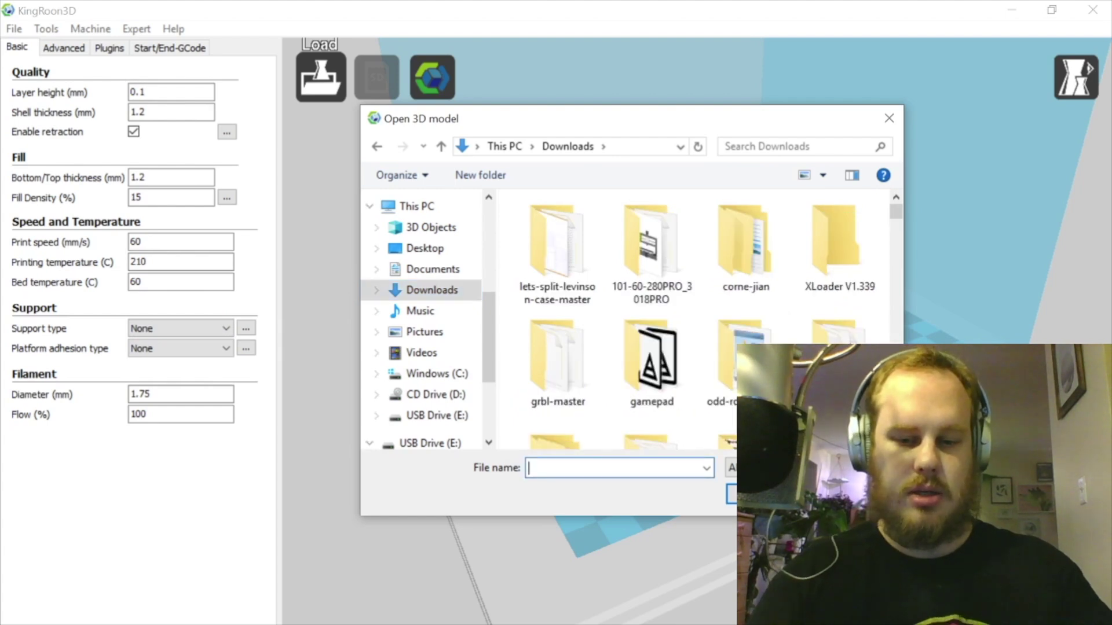
{"action": "type", "text": "or"}
{"action": "key", "text": "Down"}
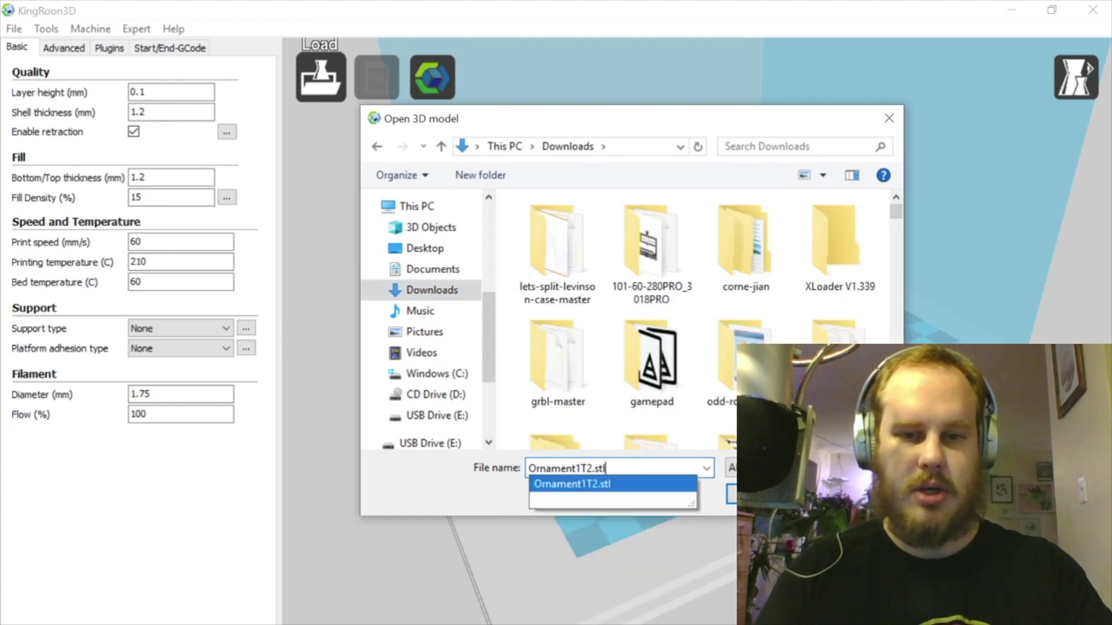
{"action": "key", "text": "Return"}
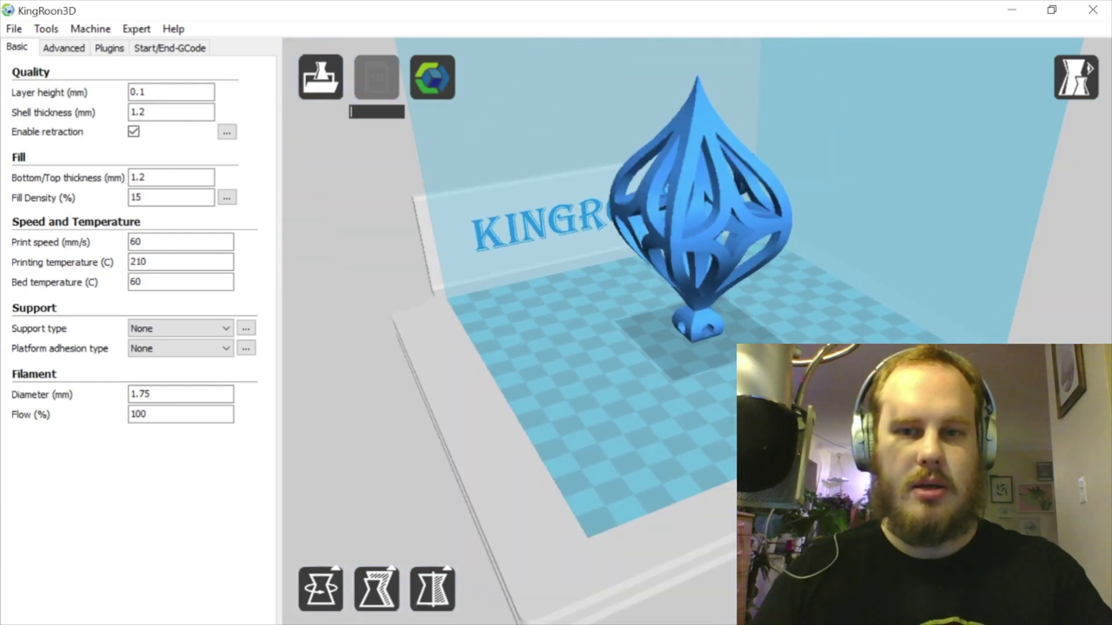
Set the layer height to 0.2 mm and the support type to Touching buildplate for the ornament.
{"action": "right_click_drag", "start_coordinate": [753, 255], "coordinate": [710, 240]}
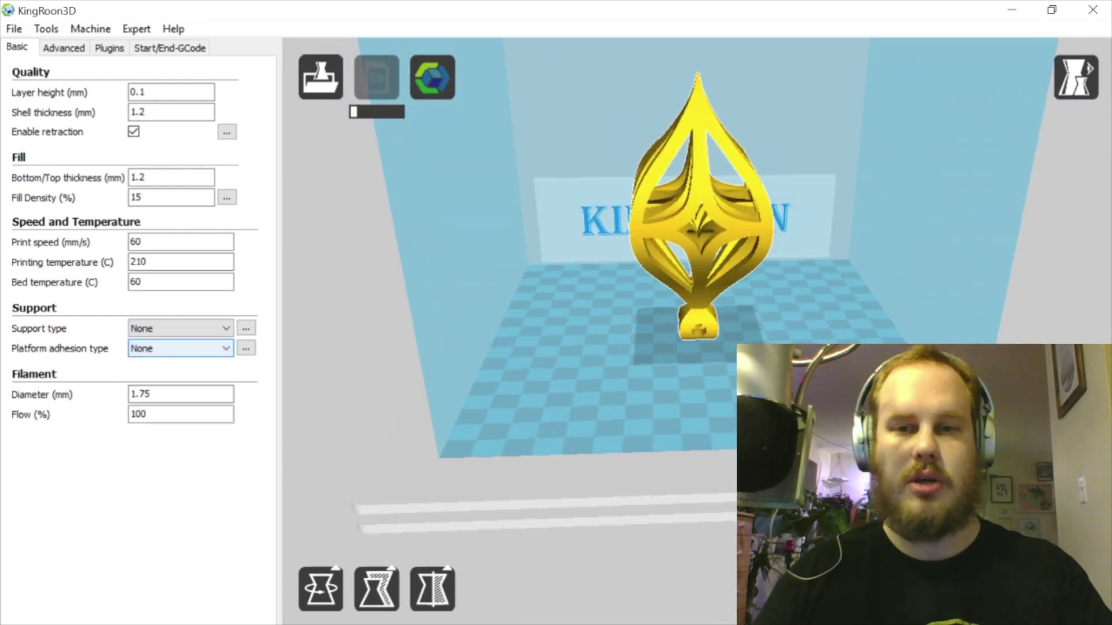
{"action": "right_click_drag", "start_coordinate": [579, 277], "coordinate": [557, 264]}
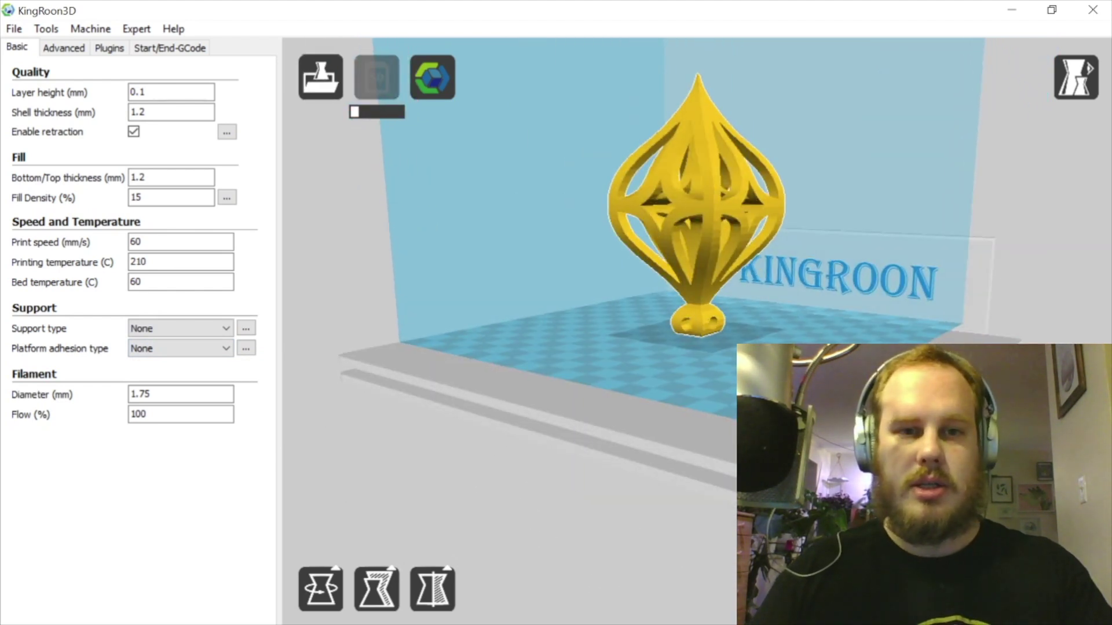
{"action": "left_click", "coordinate": [148, 92]}
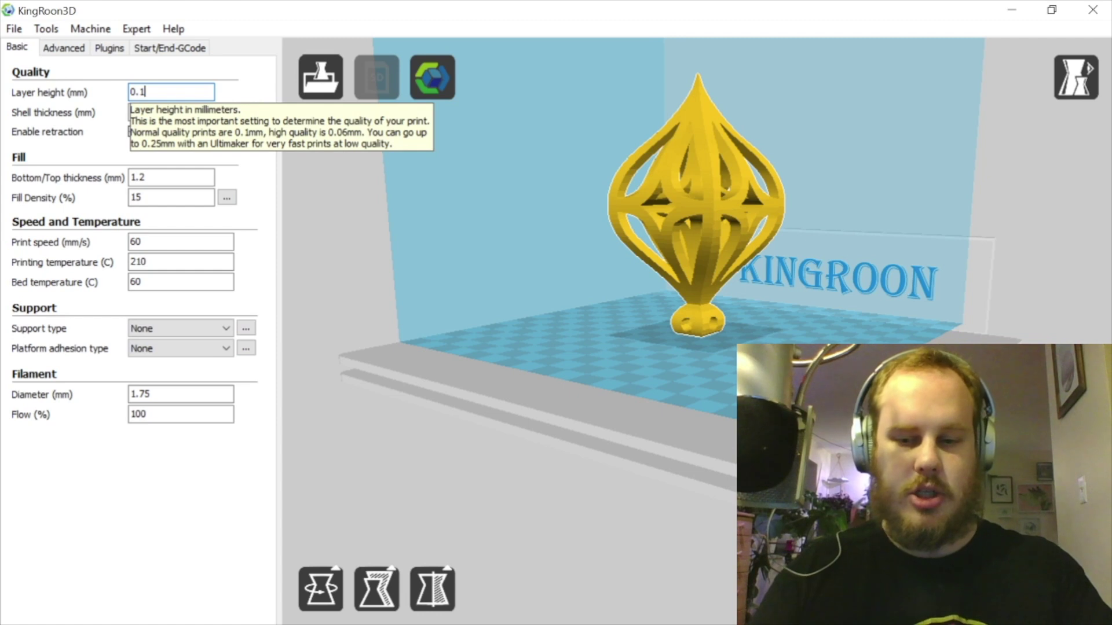
{"action": "key", "text": "BackSpace"}
{"action": "type", "text": "2"}
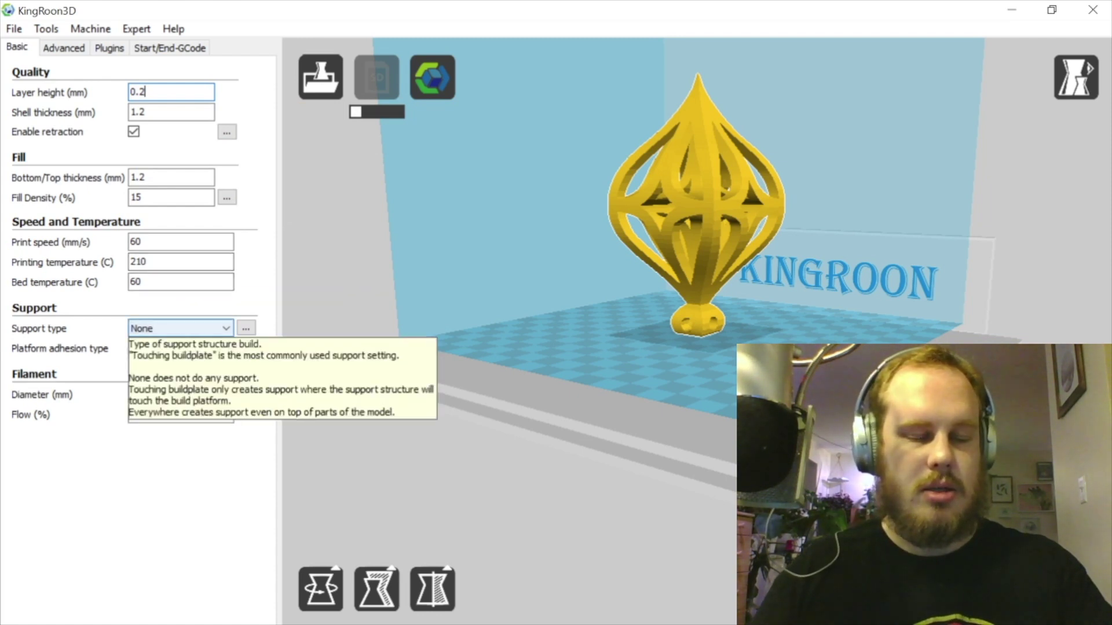
{"action": "left_click", "coordinate": [179, 329]}
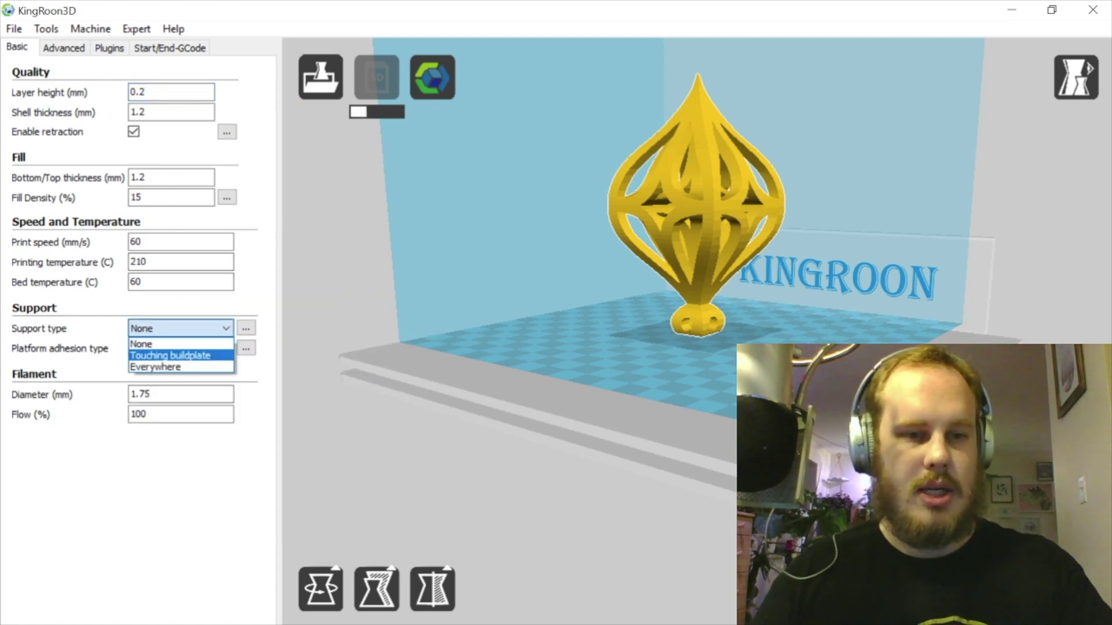
{"action": "left_click", "coordinate": [169, 355]}
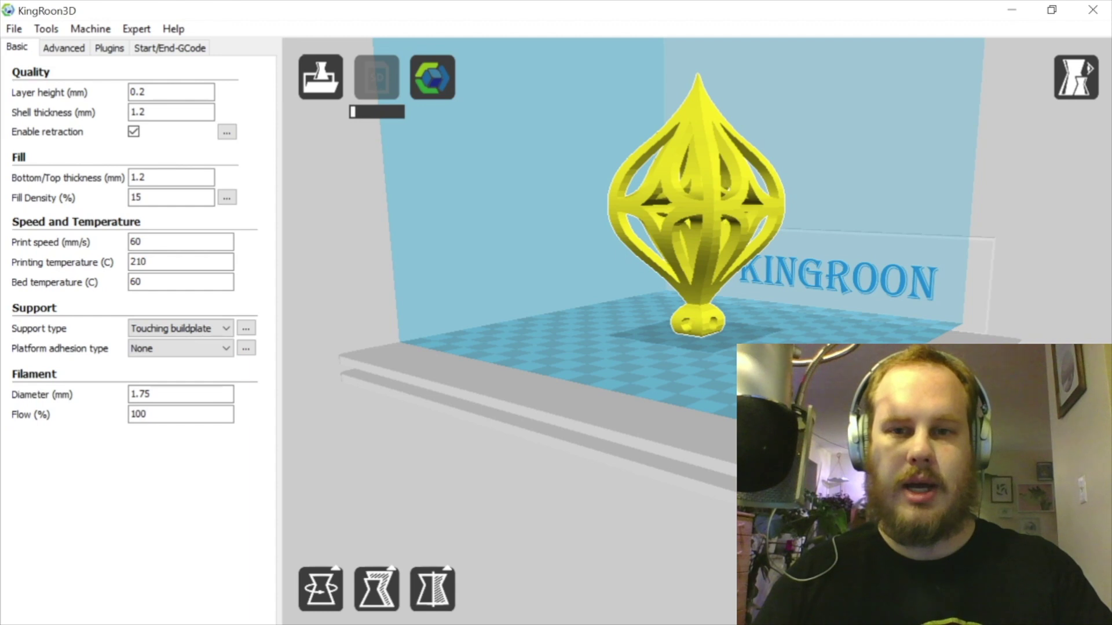
Review the expert support settings for structure type, overhang angle, fill amount and X/Y and Z distances, leaving them as they are.
{"action": "right_click_drag", "start_coordinate": [521, 260], "coordinate": [545, 296]}
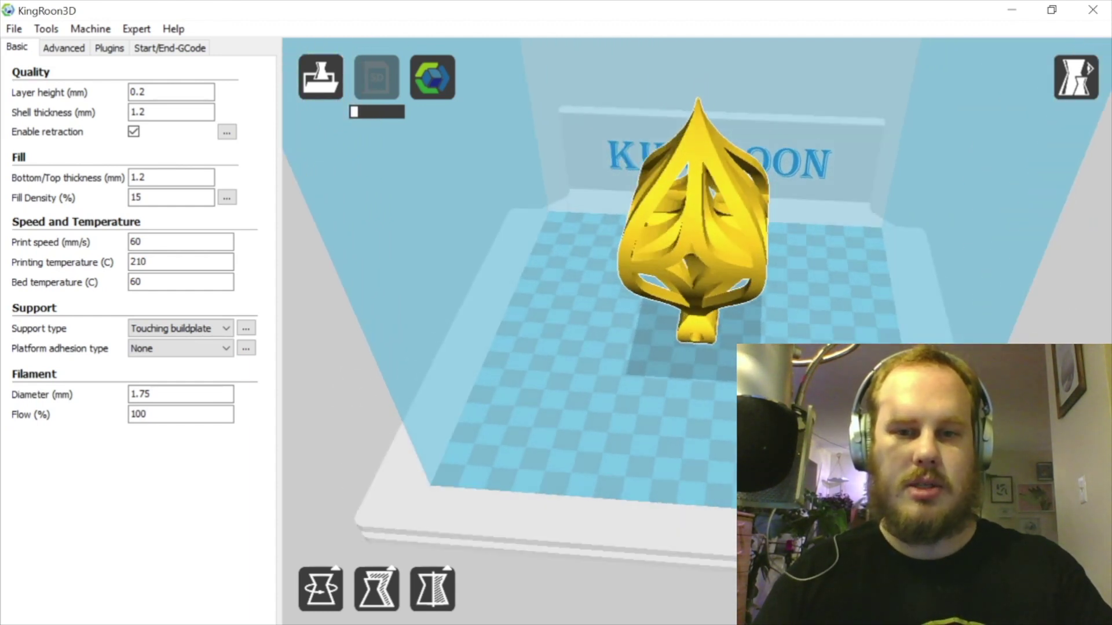
{"action": "right_click_drag", "start_coordinate": [637, 278], "coordinate": [590, 252]}
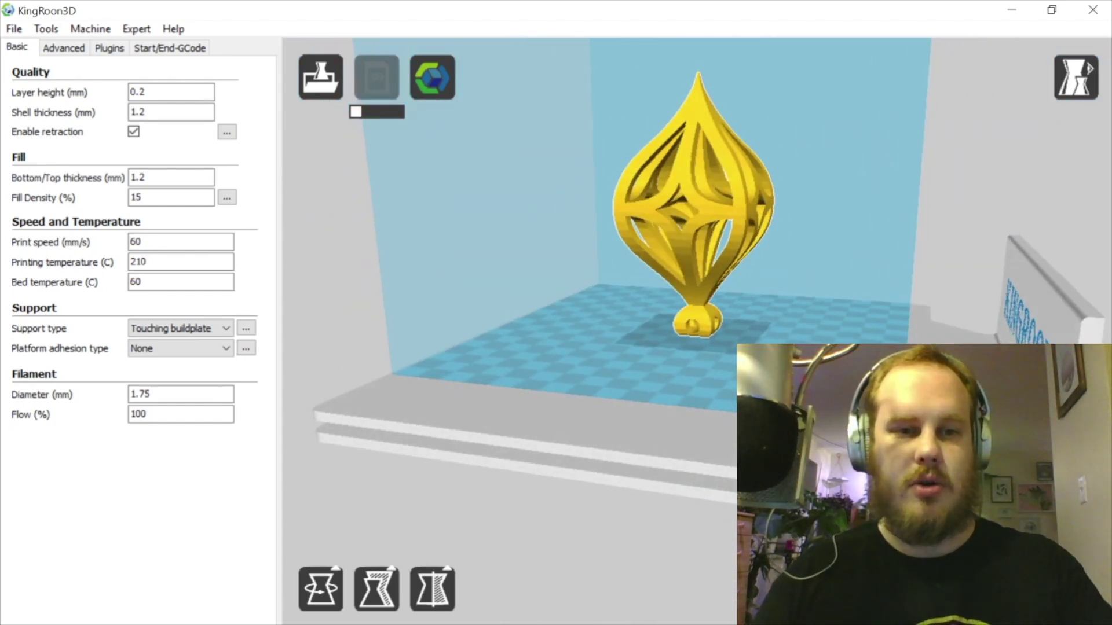
{"action": "left_click", "coordinate": [245, 328]}
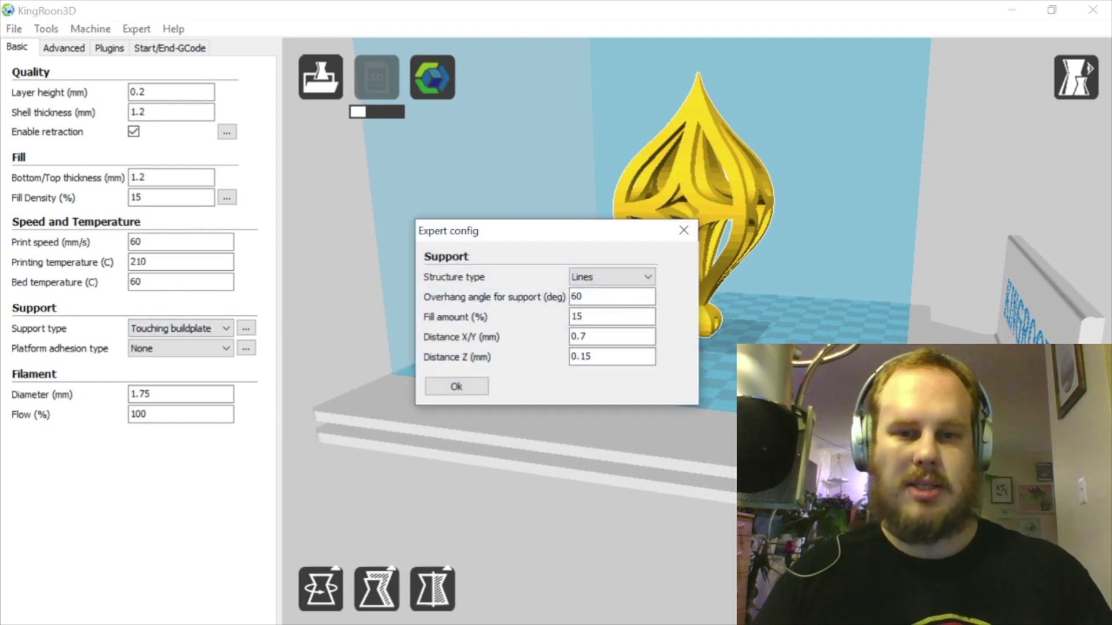
{"action": "mouse_move", "coordinate": [612, 277]}
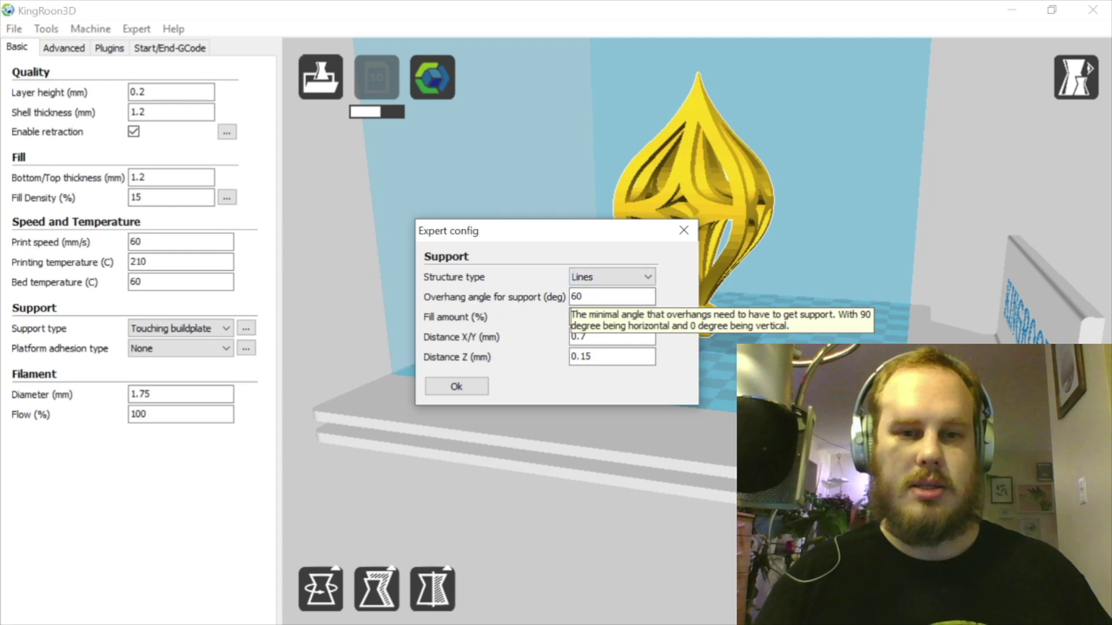
{"action": "mouse_move", "coordinate": [612, 316]}
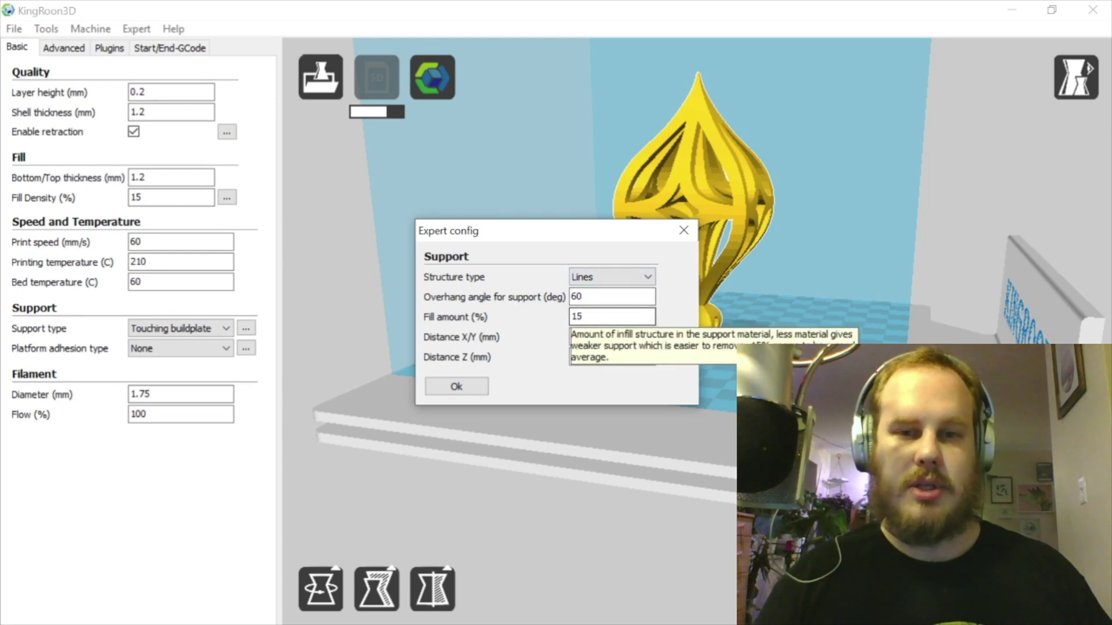
{"action": "mouse_move", "coordinate": [573, 298]}
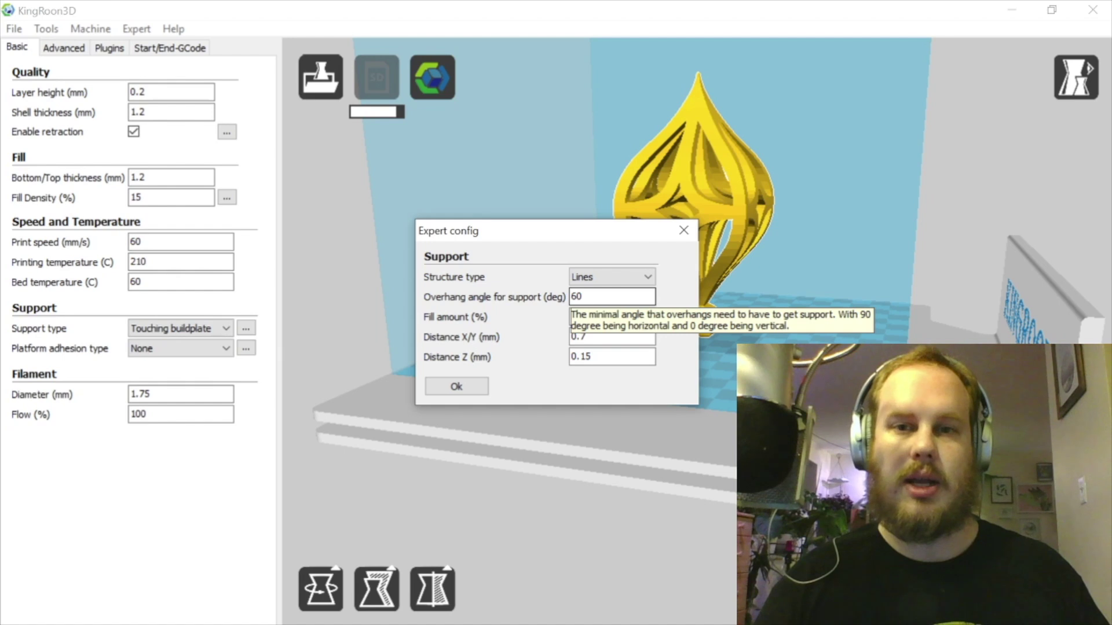
{"action": "mouse_move", "coordinate": [612, 337]}
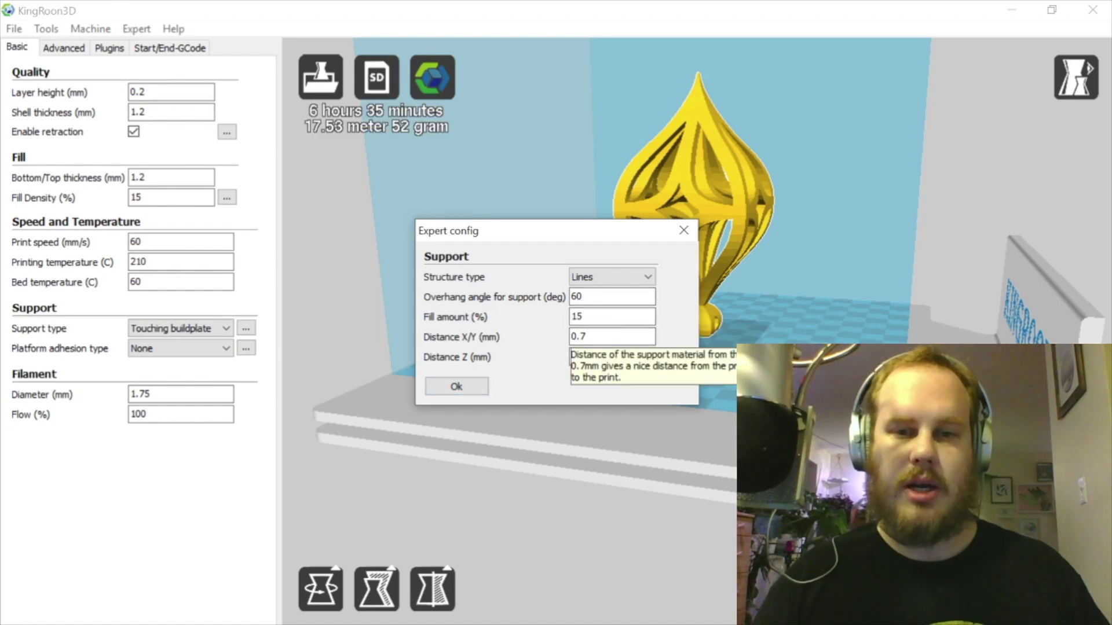
{"action": "mouse_move", "coordinate": [612, 357]}
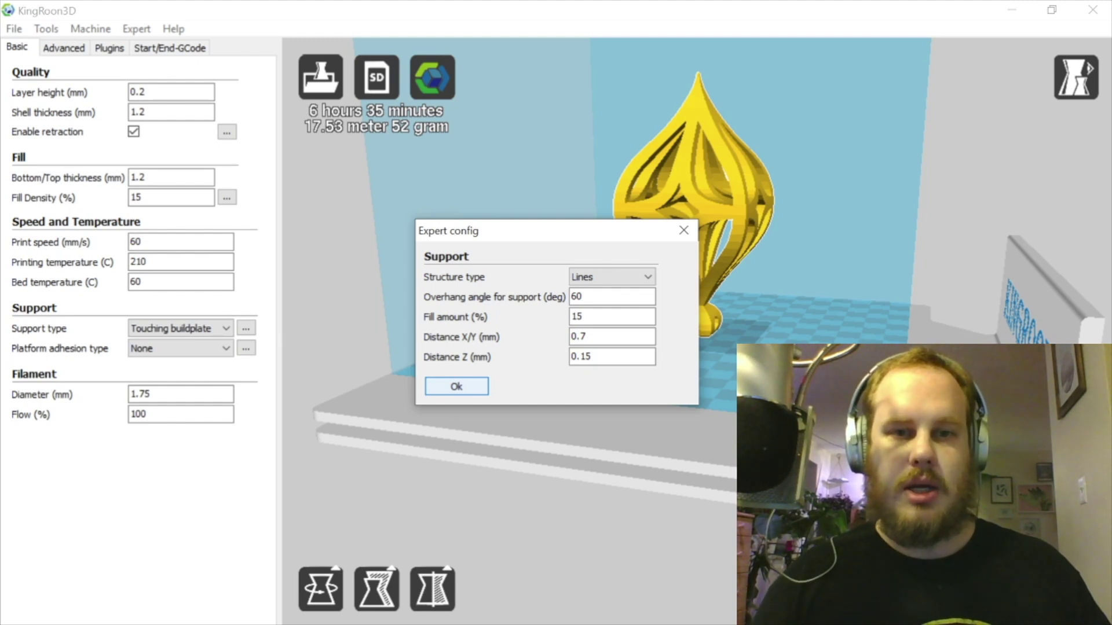
{"action": "left_click", "coordinate": [457, 386]}
Switch the ornament's view mode to Layers to preview the sliced toolpath.
{"action": "left_click", "coordinate": [1075, 78]}
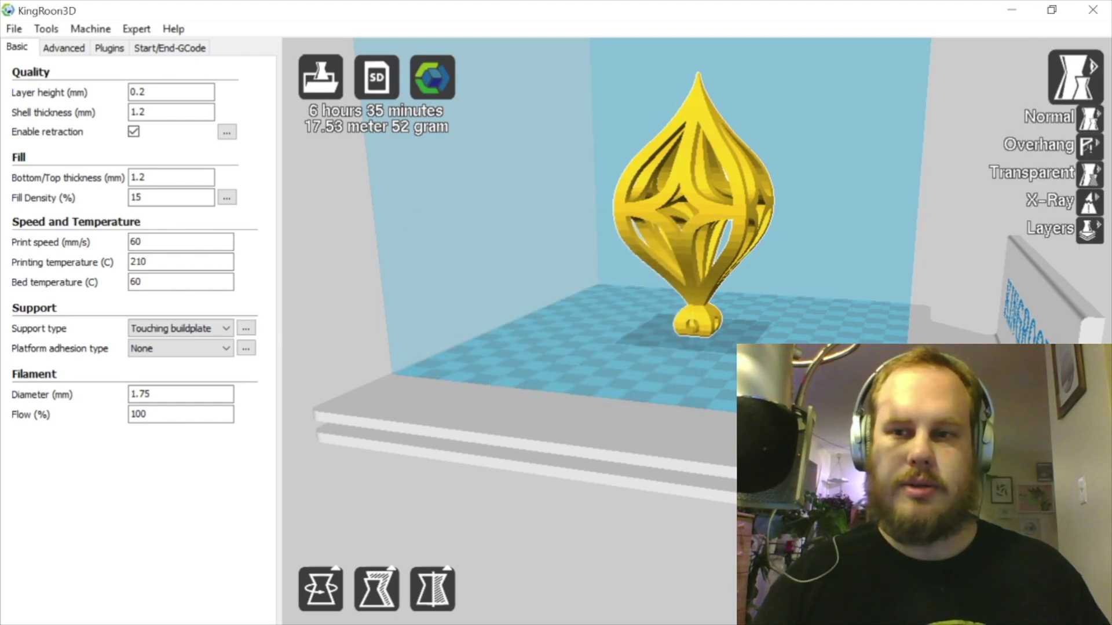
{"action": "left_click", "coordinate": [1089, 228]}
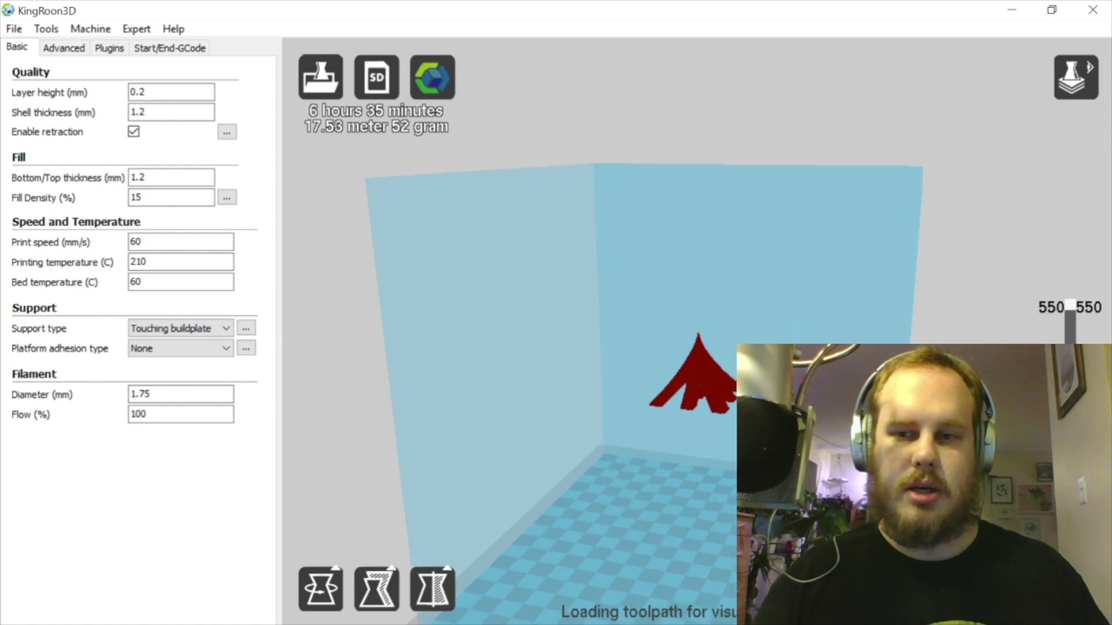
Lower the visible layer range of the ornament's toolpath and inspect the support structures around its branches from several angles.
{"action": "left_click_drag", "start_coordinate": [1070, 305], "coordinate": [1071, 340]}
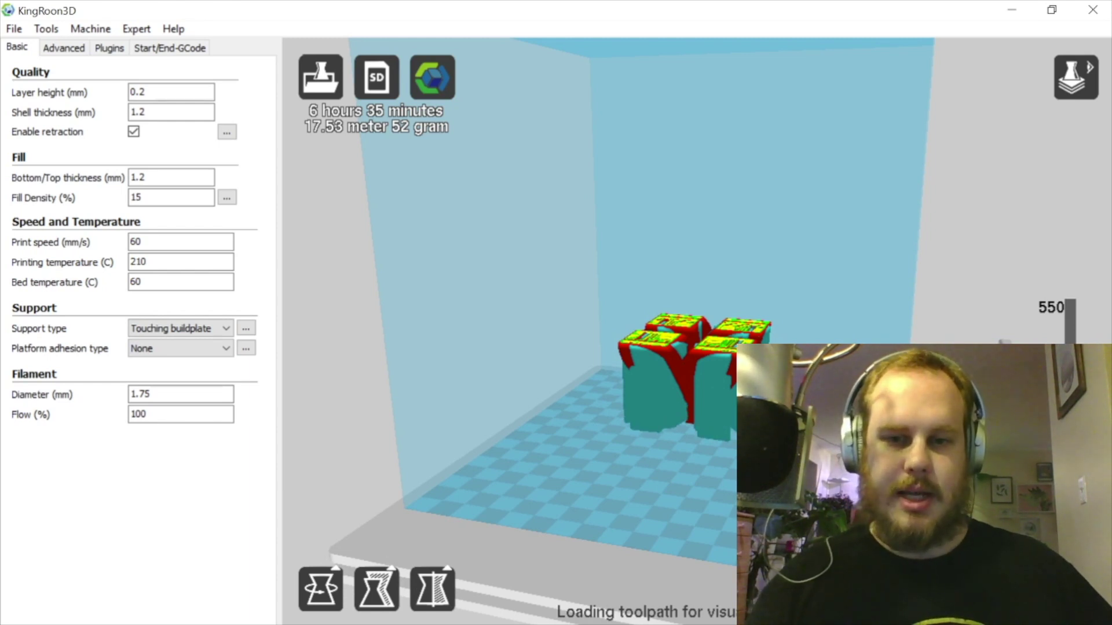
{"action": "scroll", "coordinate": [696, 332], "scroll_direction": "up", "scroll_amount": 1}
{"action": "scroll", "coordinate": [695, 348], "scroll_direction": "up", "scroll_amount": 1}
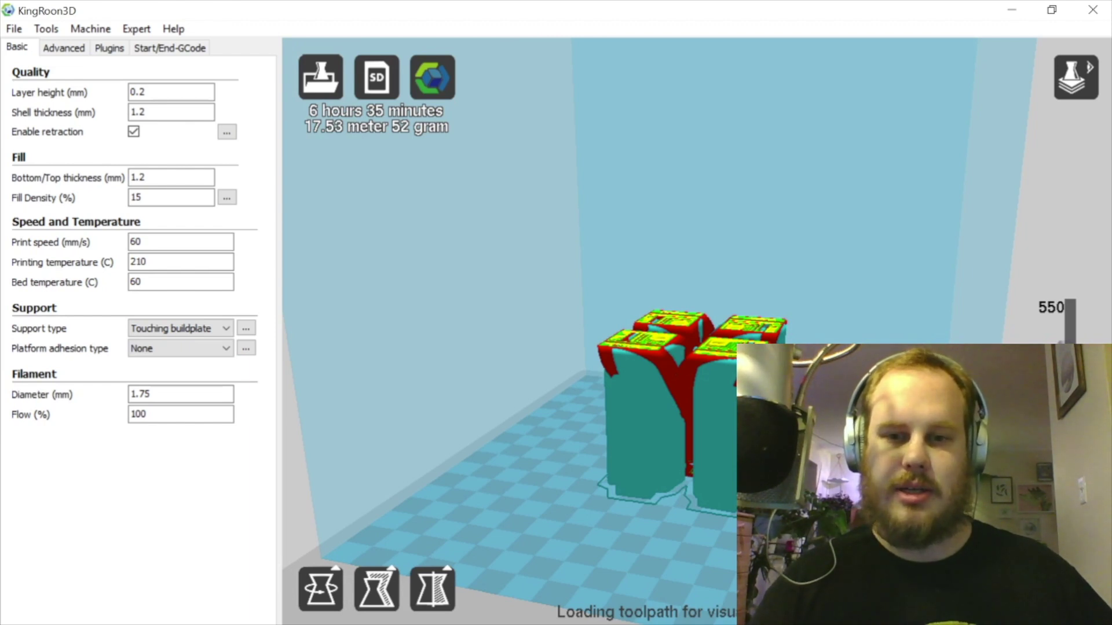
{"action": "right_click_drag", "start_coordinate": [579, 290], "coordinate": [534, 233]}
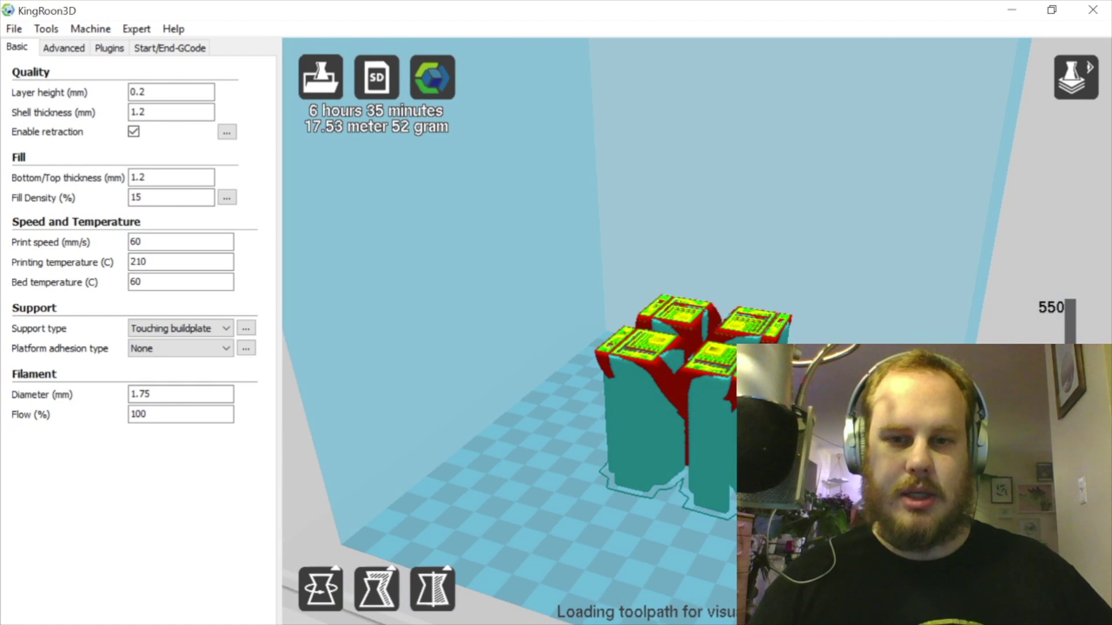
{"action": "right_click_drag", "start_coordinate": [534, 234], "coordinate": [501, 235]}
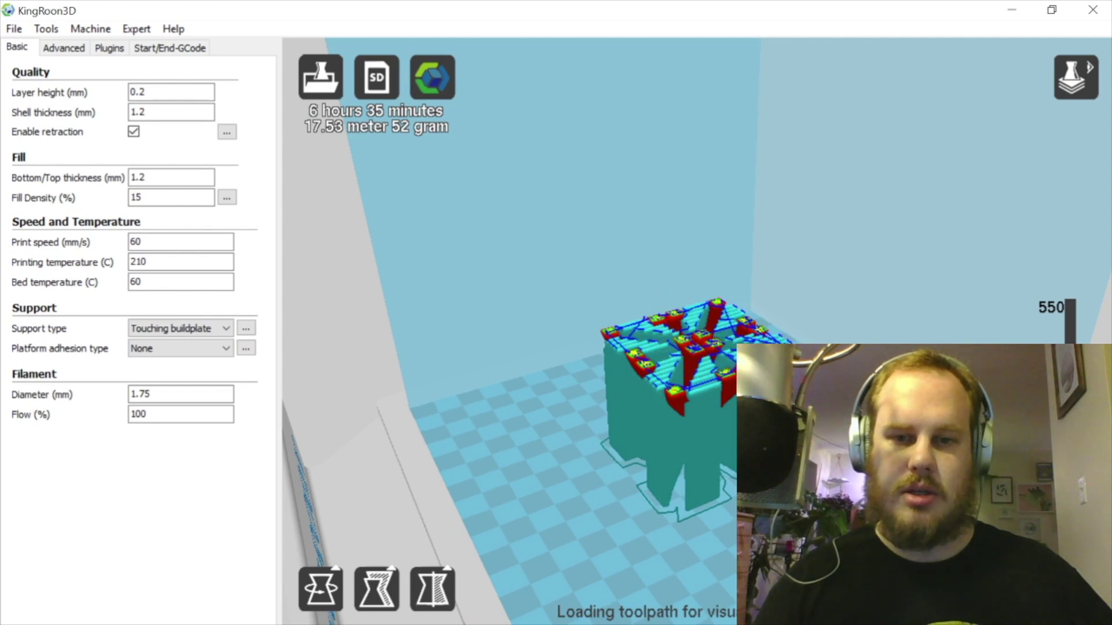
{"action": "scroll", "coordinate": [637, 376], "scroll_direction": "up", "scroll_amount": 6}
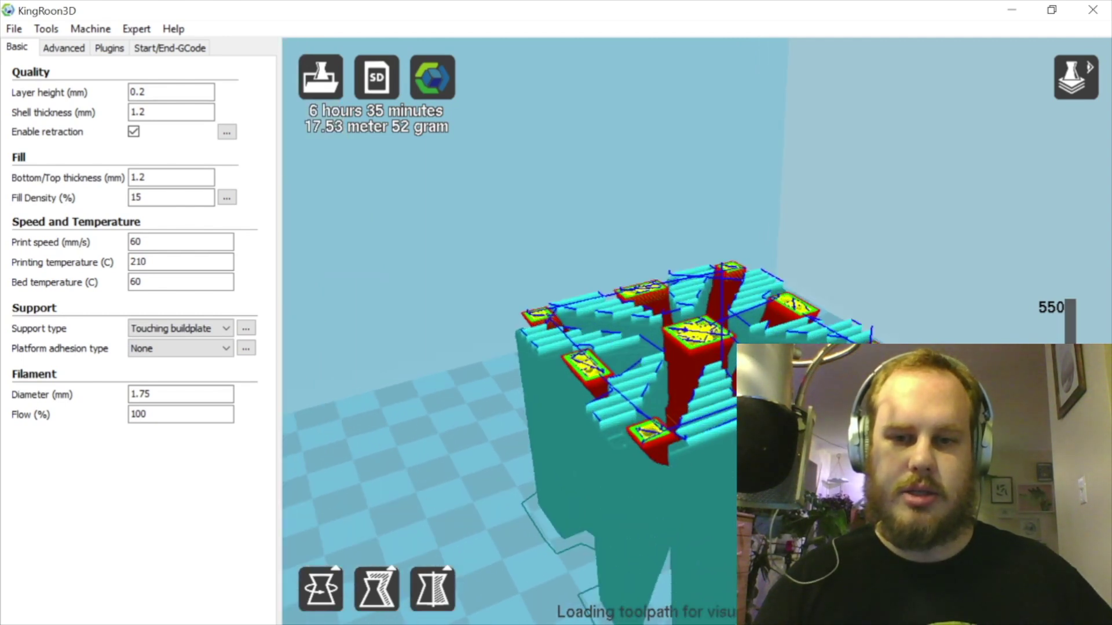
{"action": "mouse_move", "coordinate": [579, 359]}
{"action": "right_mouse_down"}
{"action": "mouse_move", "coordinate": [628, 363]}
{"action": "mouse_move", "coordinate": [621, 374]}
{"action": "mouse_move", "coordinate": [597, 360]}
{"action": "mouse_move", "coordinate": [608, 356]}
{"action": "mouse_move", "coordinate": [602, 344]}
{"action": "mouse_move", "coordinate": [609, 395]}
{"action": "mouse_move", "coordinate": [597, 367]}
{"action": "right_mouse_up"}
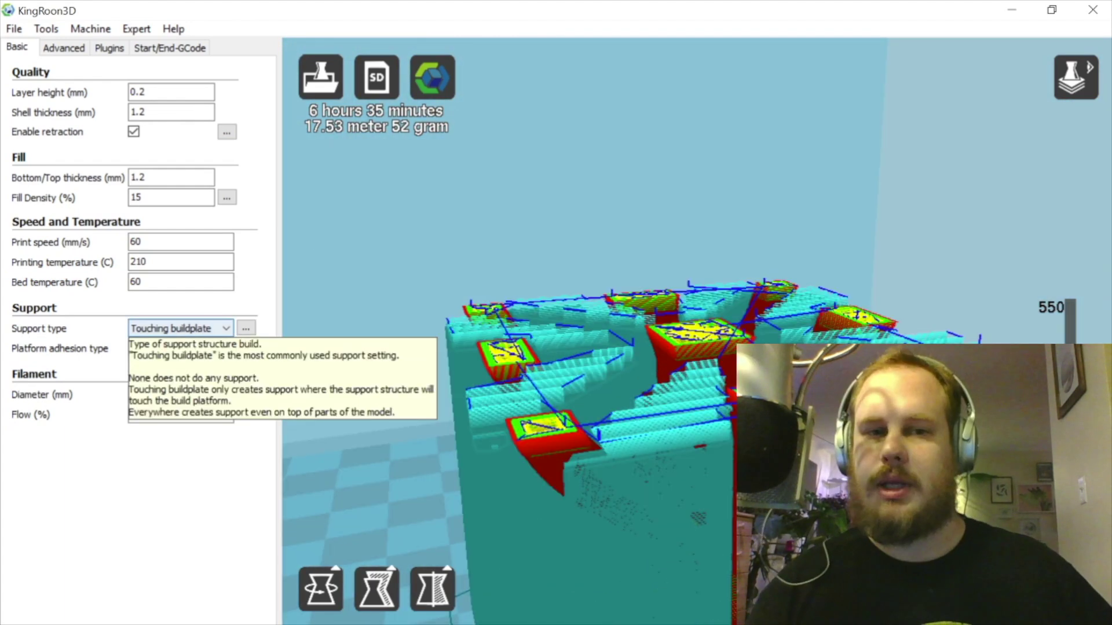
Set the support type to Everywhere and inspect the resliced ornament's inner openings for supports.
{"action": "left_click", "coordinate": [225, 328]}
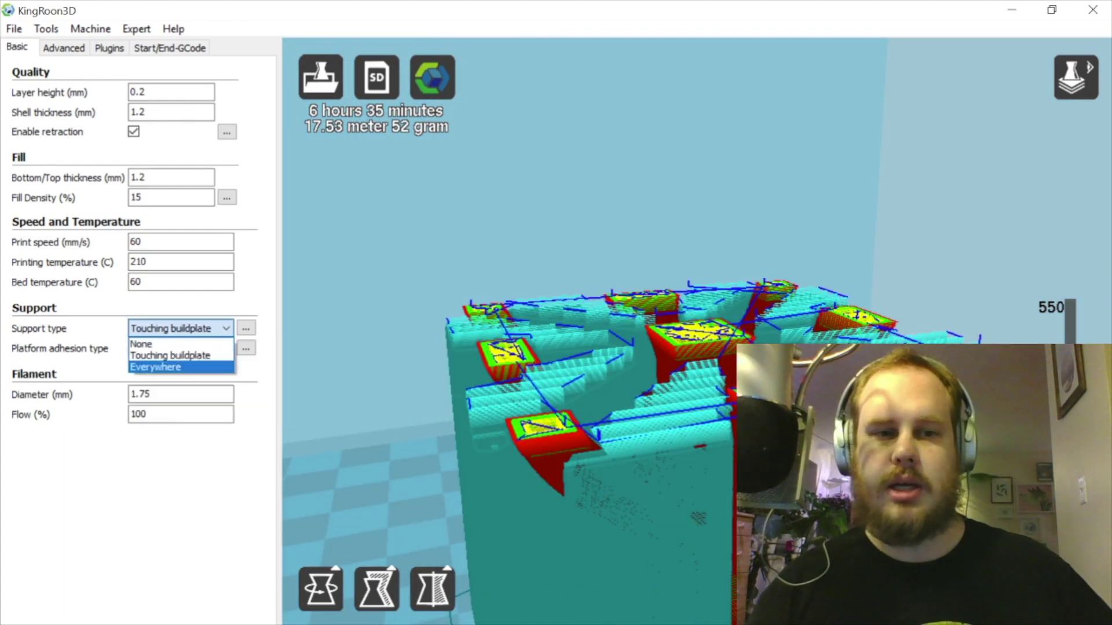
{"action": "left_click", "coordinate": [152, 367]}
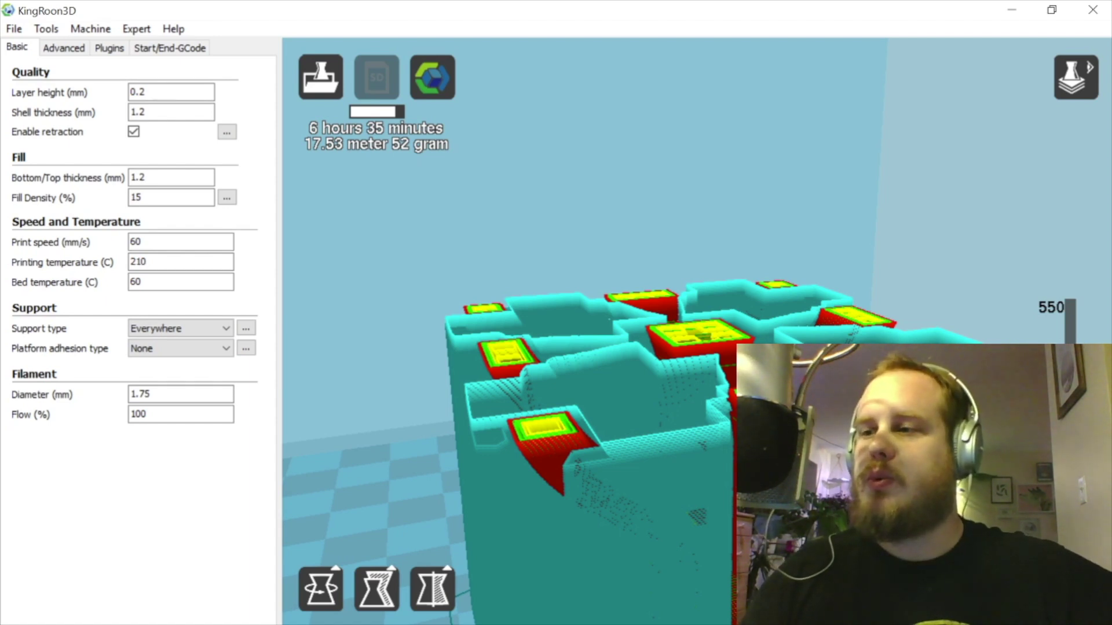
{"action": "right_click_drag", "start_coordinate": [579, 290], "coordinate": [655, 290]}
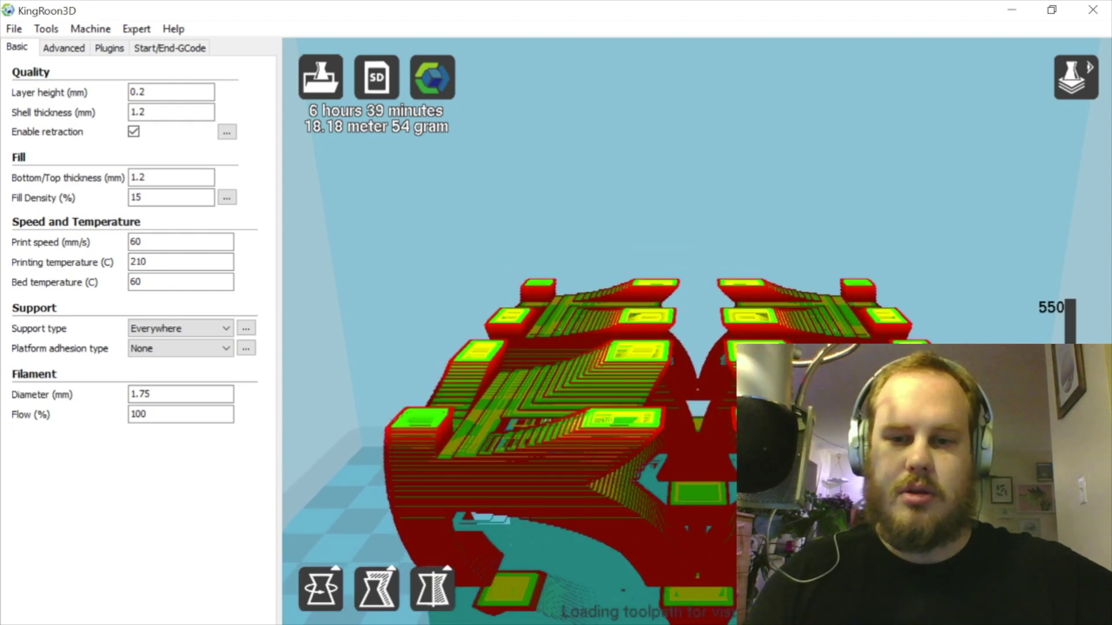
{"action": "mouse_move", "coordinate": [579, 383]}
{"action": "right_mouse_down"}
{"action": "mouse_move", "coordinate": [584, 336]}
{"action": "mouse_move", "coordinate": [597, 333]}
{"action": "mouse_move", "coordinate": [597, 377]}
{"action": "right_mouse_up"}
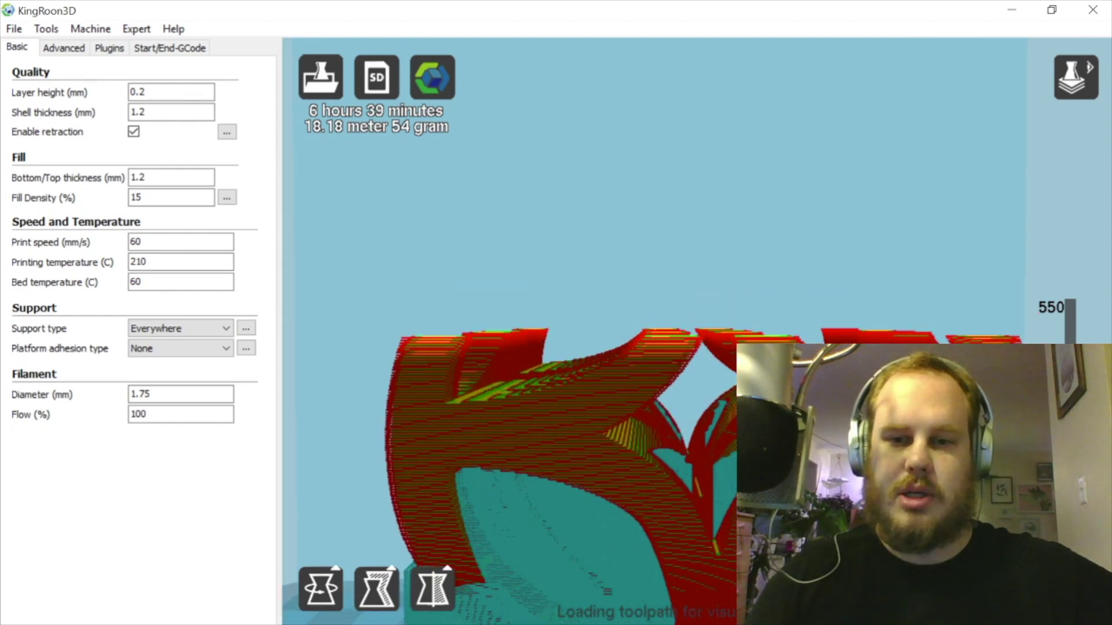
{"action": "mouse_move", "coordinate": [596, 376]}
{"action": "right_mouse_down"}
{"action": "mouse_move", "coordinate": [596, 422]}
{"action": "mouse_move", "coordinate": [642, 426]}
{"action": "mouse_move", "coordinate": [607, 390]}
{"action": "right_mouse_up"}
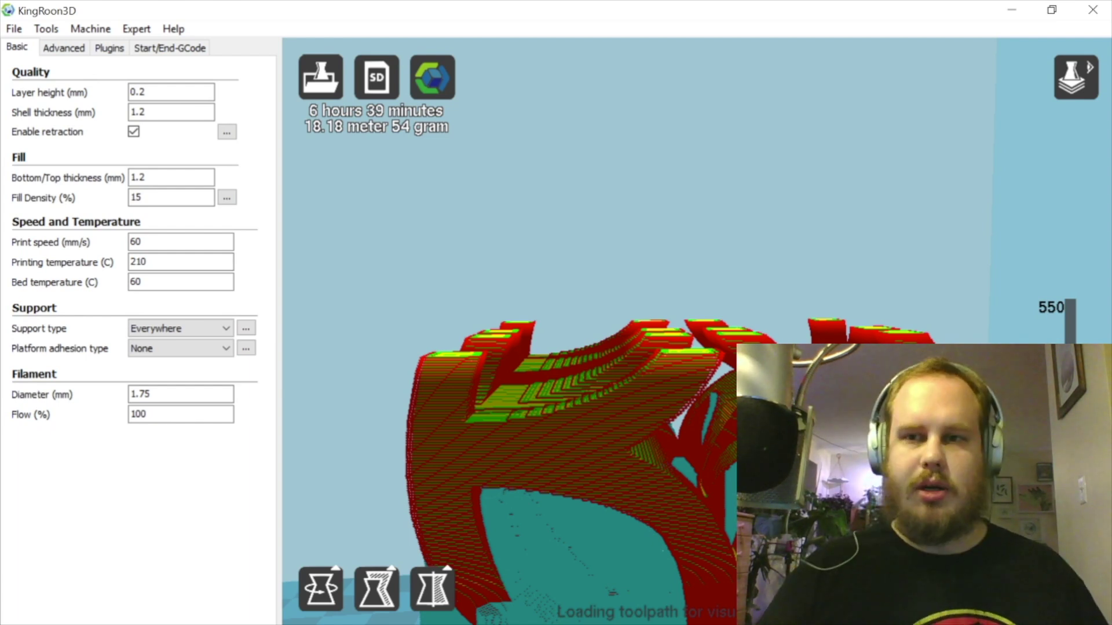
Return the ornament to the Normal view mode and set the platform adhesion type to Brim.
{"action": "left_click", "coordinate": [1076, 77]}
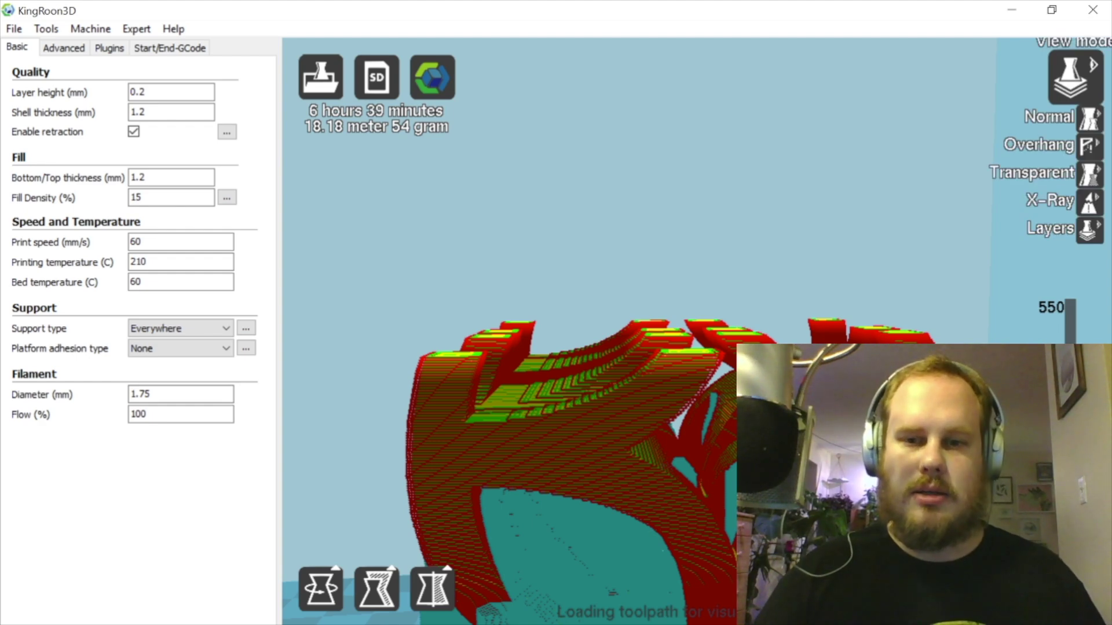
{"action": "left_click", "coordinate": [1090, 119]}
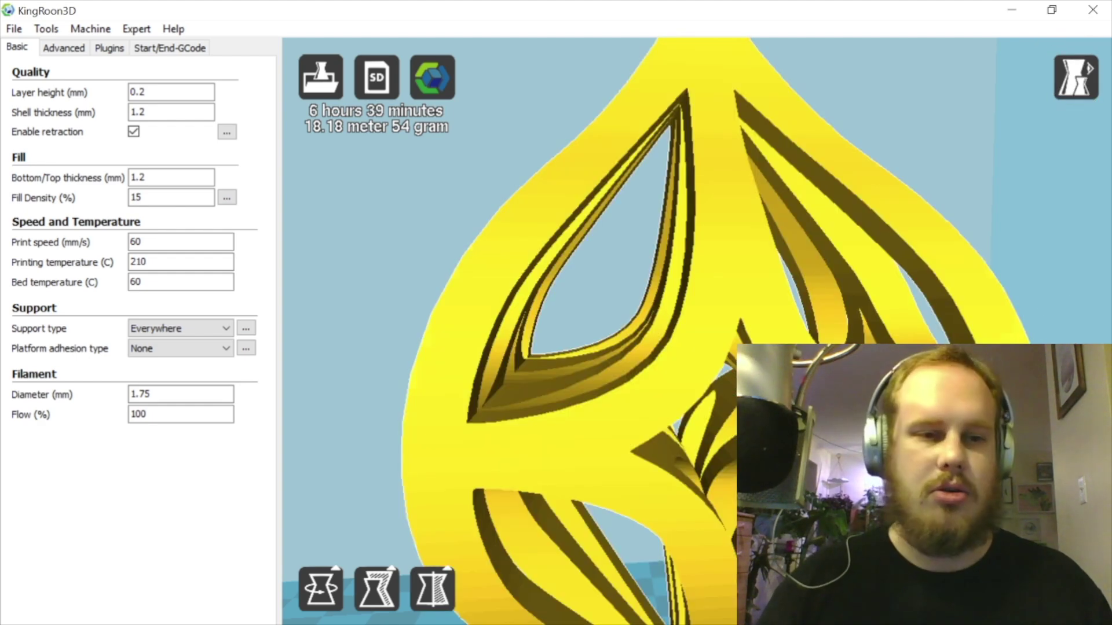
{"action": "left_click", "coordinate": [173, 348]}
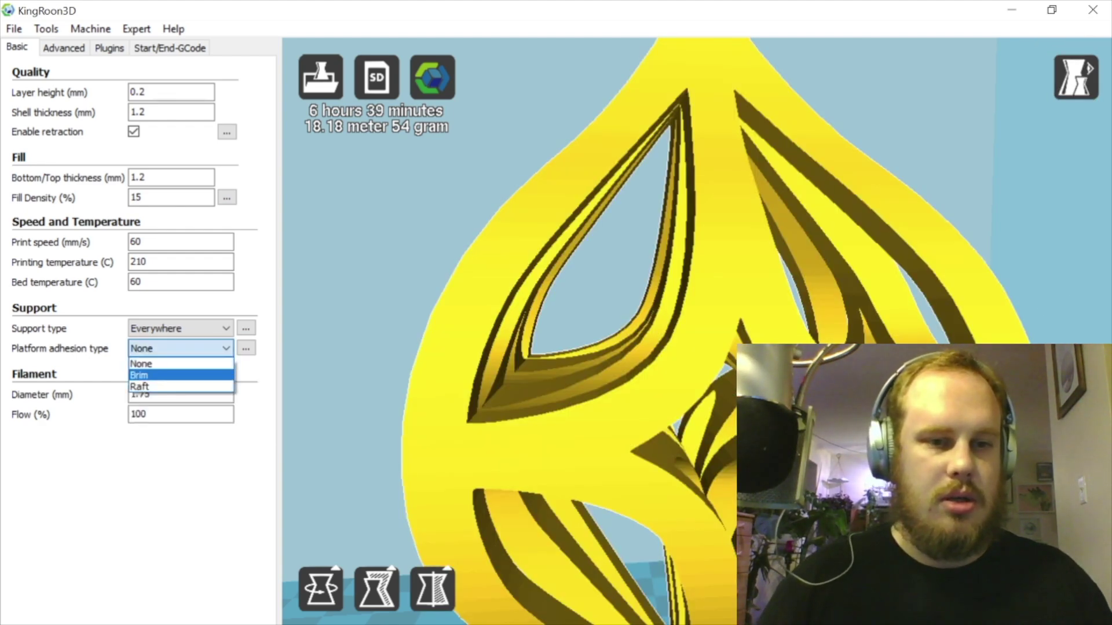
{"action": "left_click", "coordinate": [145, 376]}
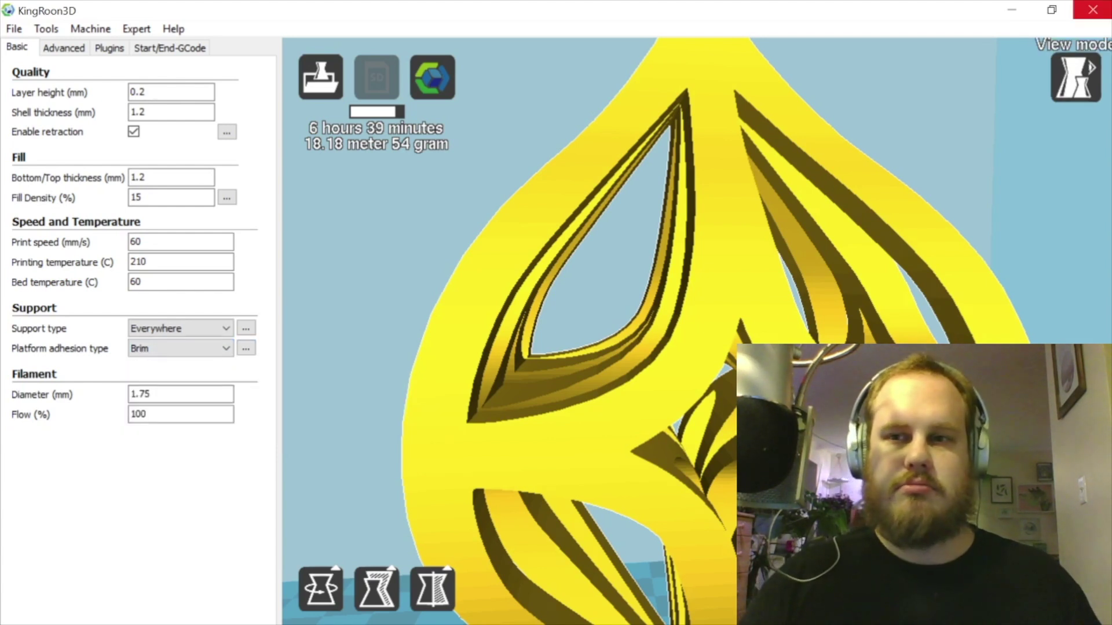
Preview the ornament's lower toolpath layers in the Layers view mode and set the support type to None.
{"action": "left_click", "coordinate": [1075, 77]}
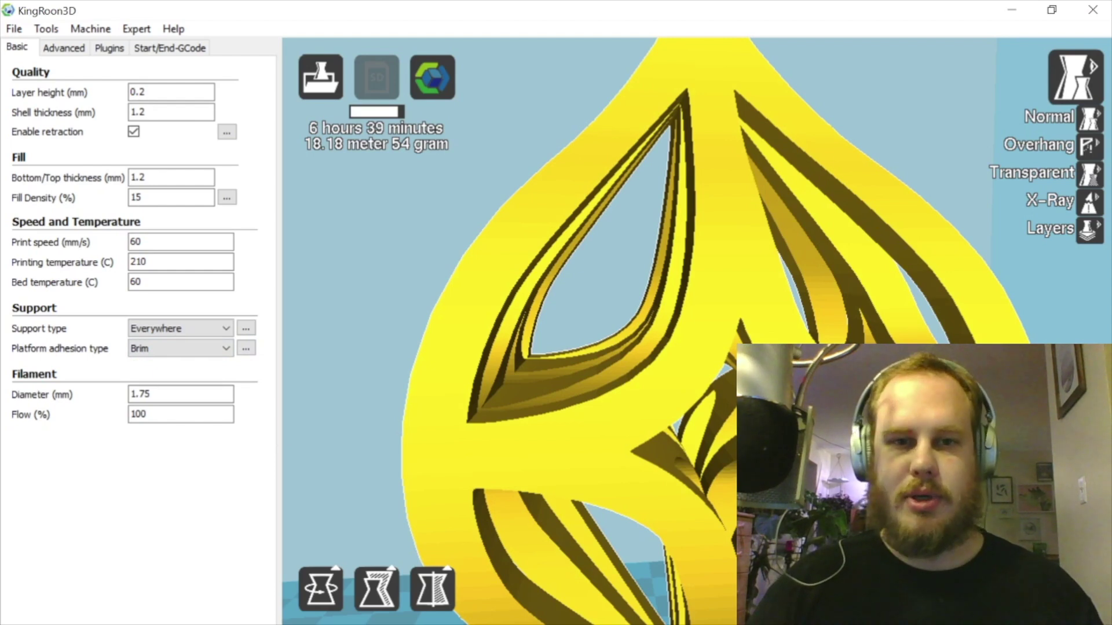
{"action": "left_click", "coordinate": [1089, 230]}
{"action": "left_click_drag", "start_coordinate": [1070, 401], "coordinate": [1070, 498]}
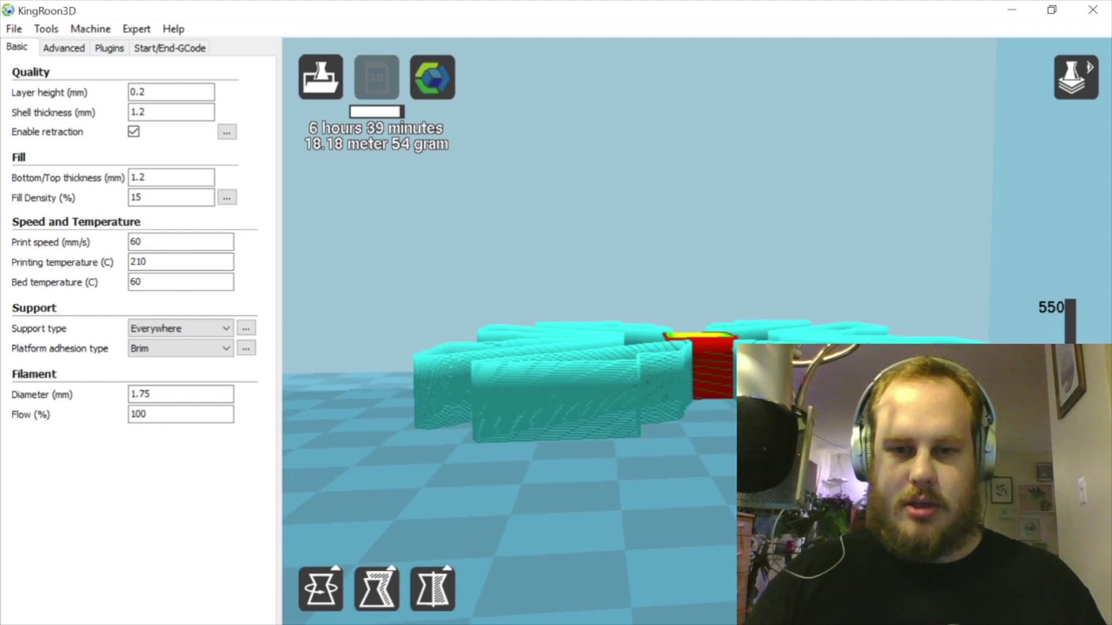
{"action": "left_click", "coordinate": [180, 329]}
{"action": "left_click", "coordinate": [152, 344]}
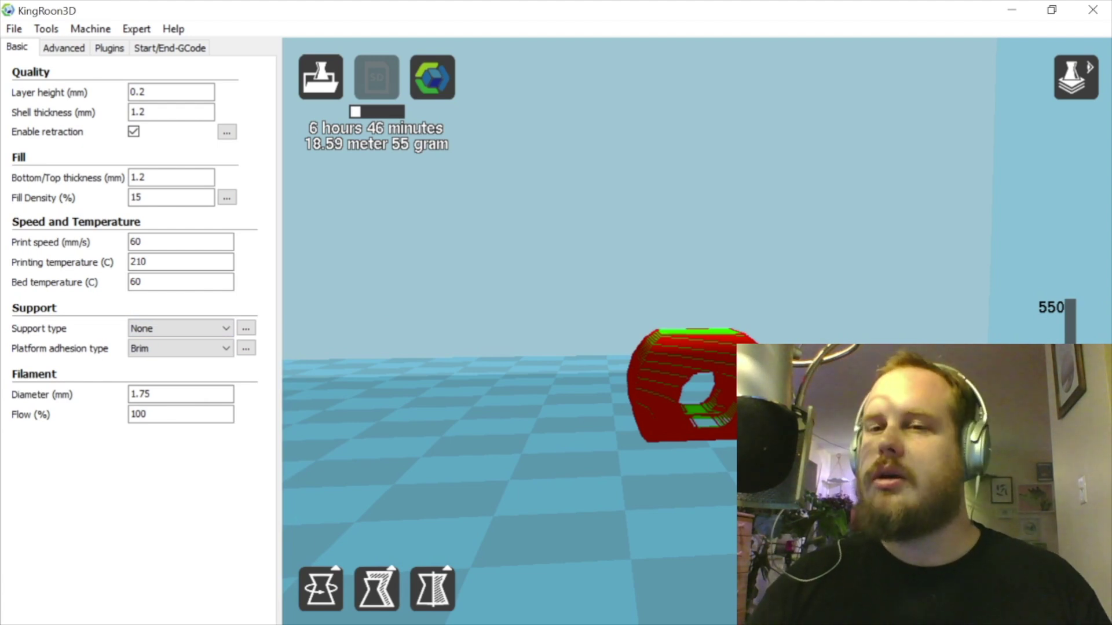
Move up and down through the unsupported ornament's layers and examine the brim around its base.
{"action": "left_click_drag", "start_coordinate": [1070, 494], "coordinate": [1070, 512]}
{"action": "right_click_drag", "start_coordinate": [811, 324], "coordinate": [813, 377]}
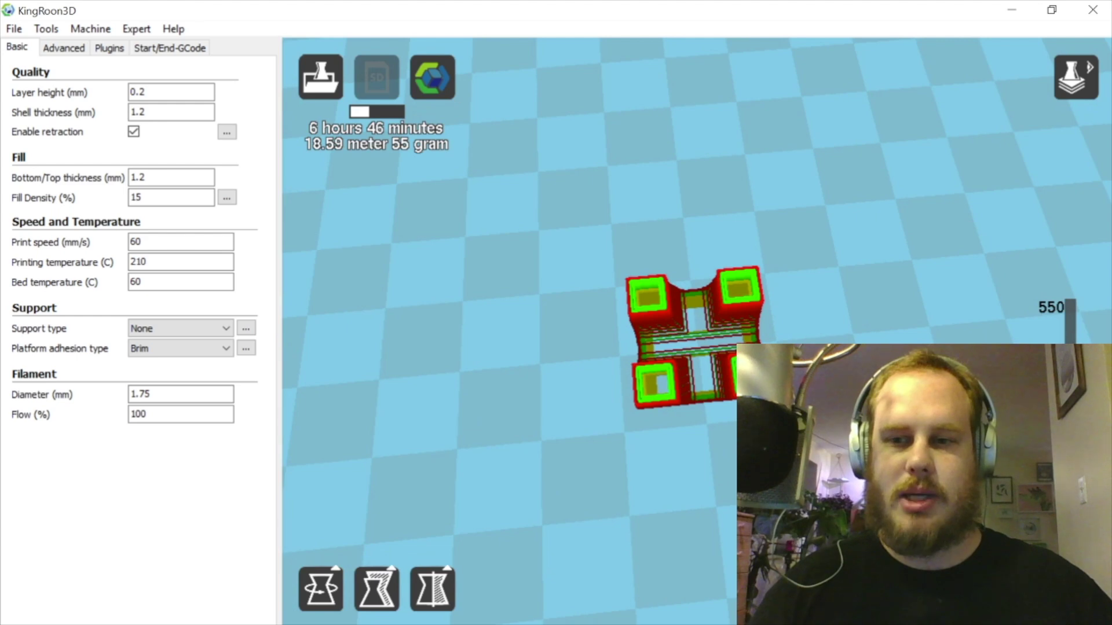
{"action": "left_click_drag", "start_coordinate": [1070, 507], "coordinate": [1070, 330]}
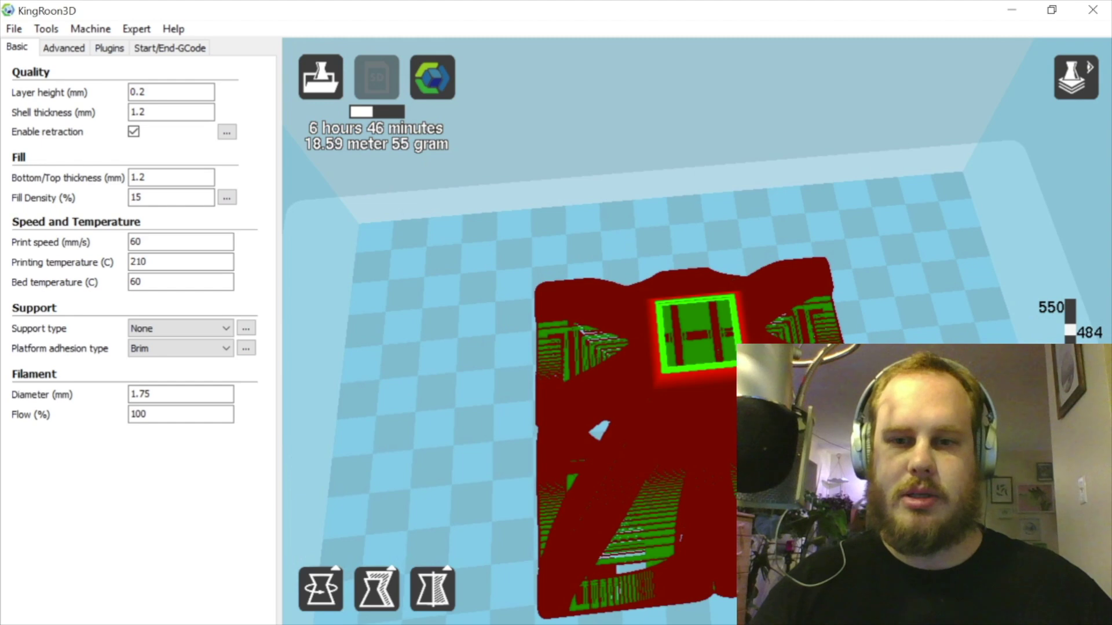
{"action": "left_click_drag", "start_coordinate": [1070, 331], "coordinate": [1071, 436]}
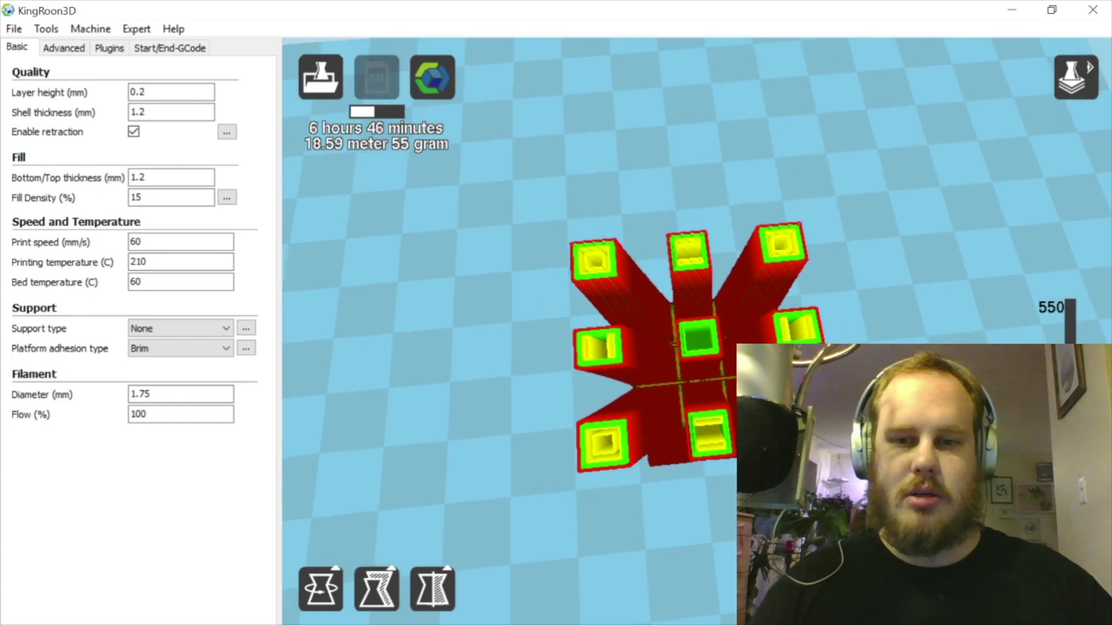
{"action": "left_click_drag", "start_coordinate": [1071, 373], "coordinate": [1070, 428]}
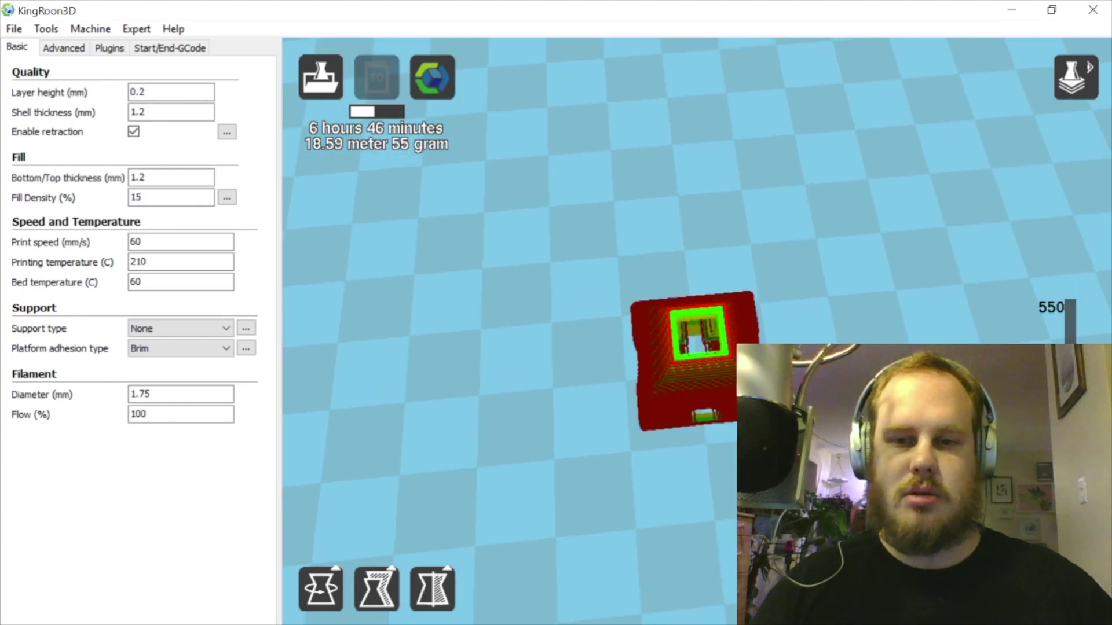
{"action": "right_click_drag", "start_coordinate": [510, 370], "coordinate": [492, 338]}
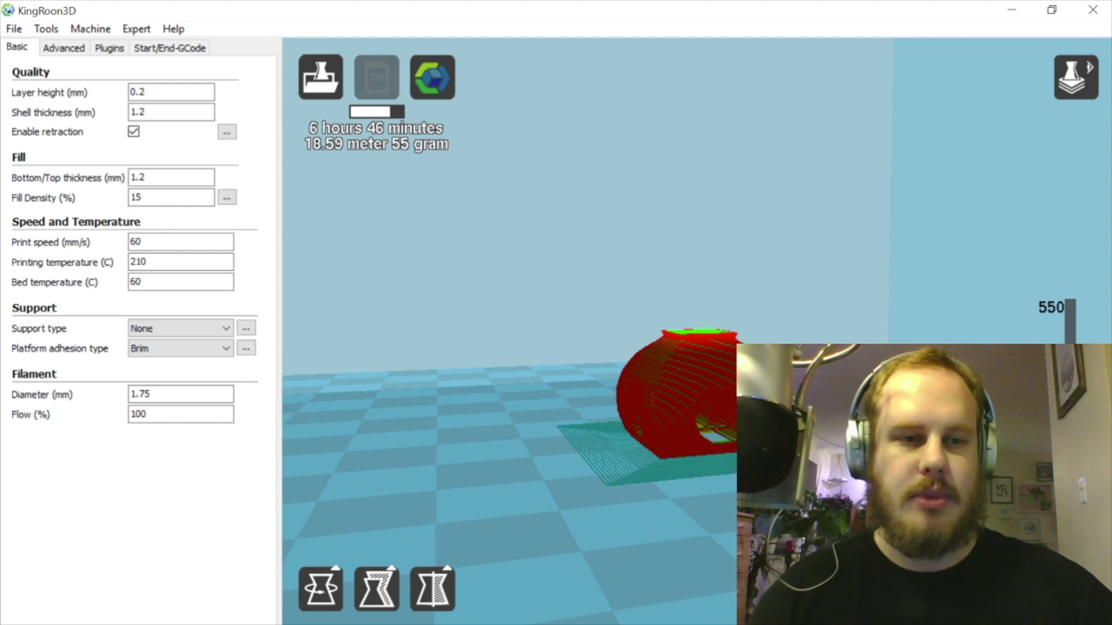
{"action": "right_click_drag", "start_coordinate": [579, 325], "coordinate": [581, 336]}
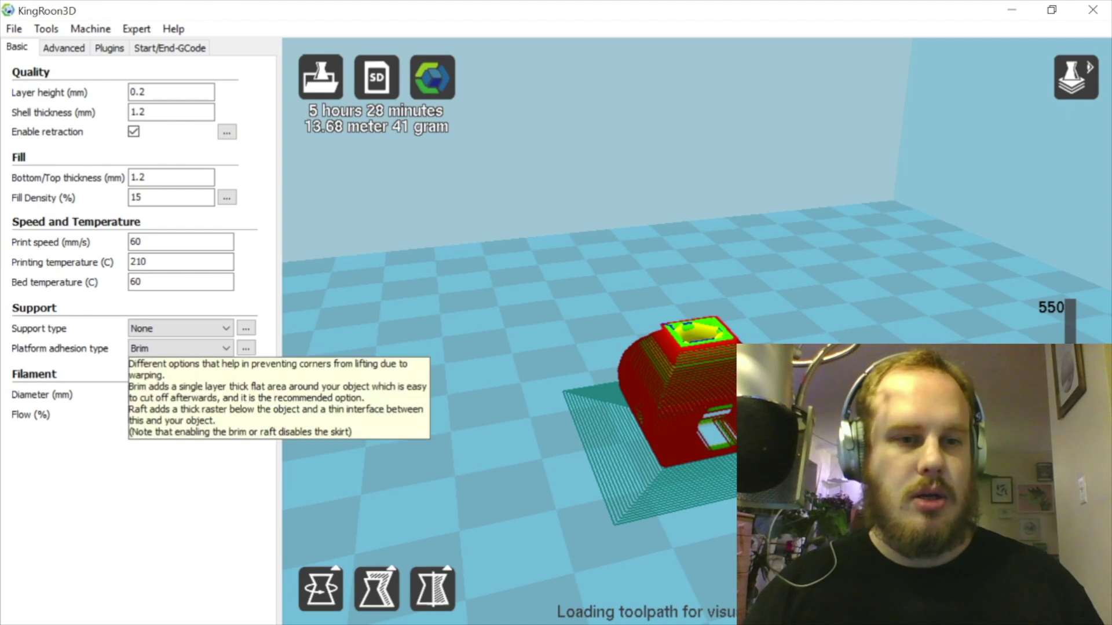
Set the platform adhesion type to Raft and preview the raft and the layers above it.
{"action": "left_click", "coordinate": [202, 348]}
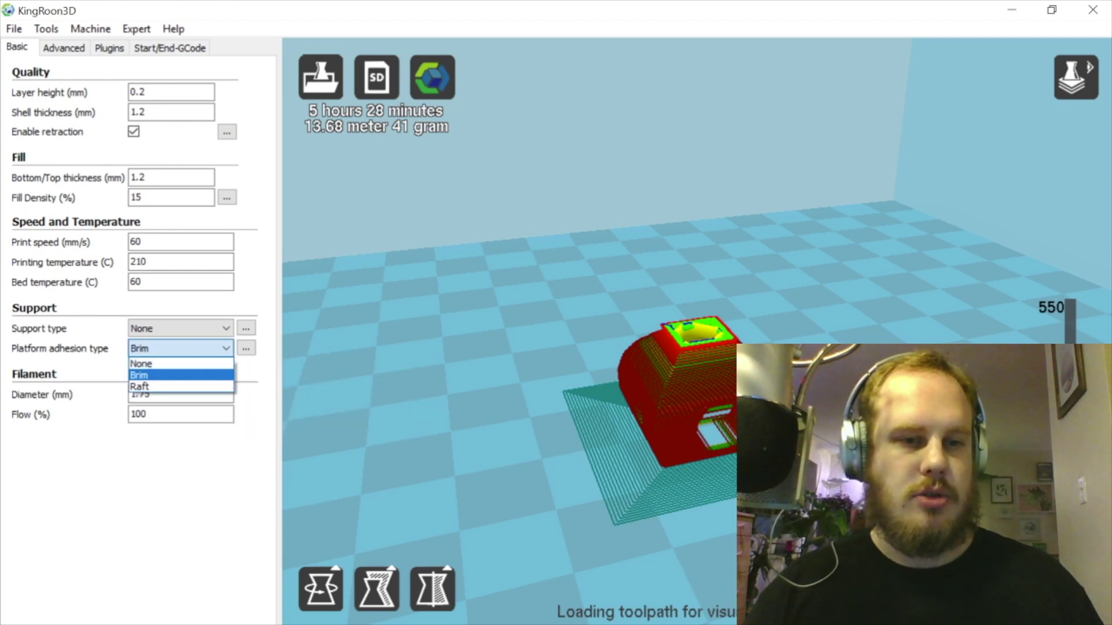
{"action": "left_click", "coordinate": [139, 386]}
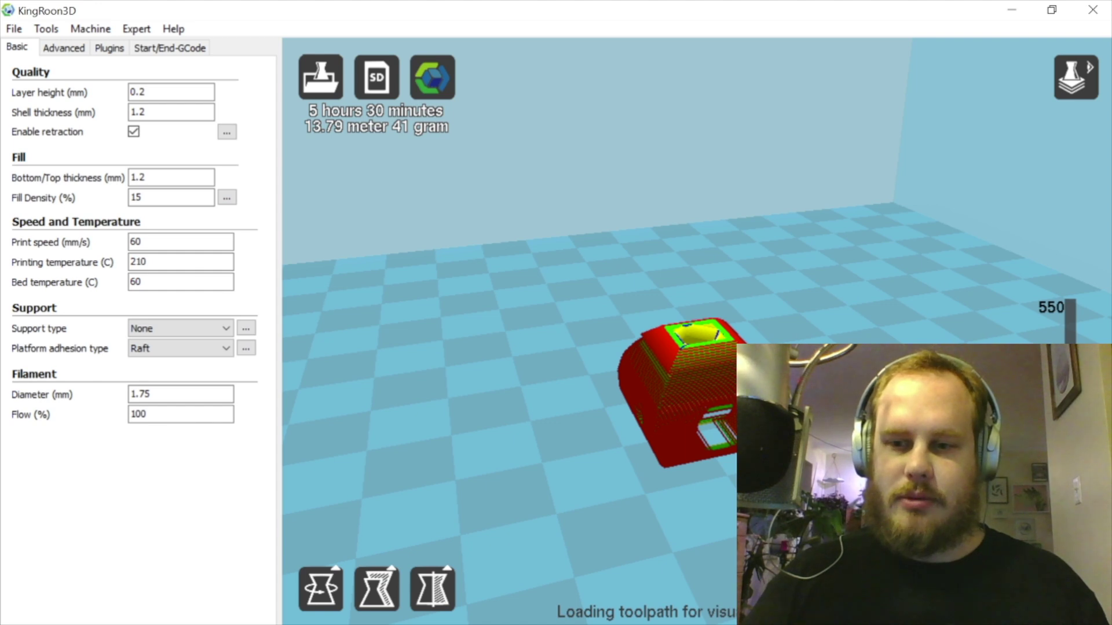
{"action": "left_click", "coordinate": [1070, 515]}
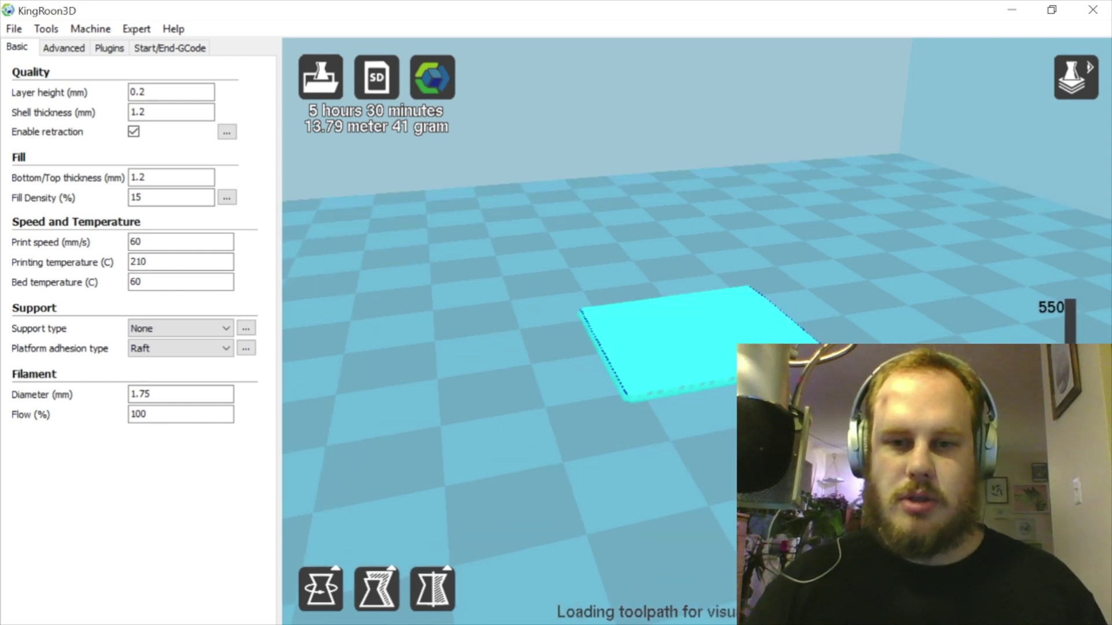
{"action": "left_click_drag", "start_coordinate": [1071, 496], "coordinate": [1070, 471]}
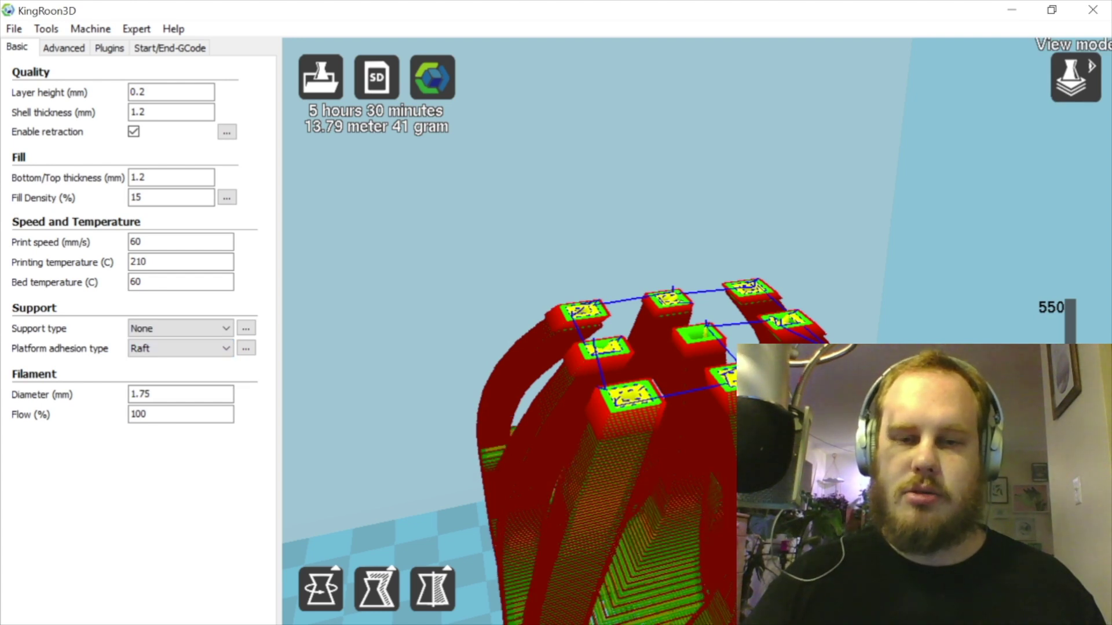
Switch the ornament back to the Normal view mode and set the platform adhesion type to None.
{"action": "left_click", "coordinate": [1076, 78]}
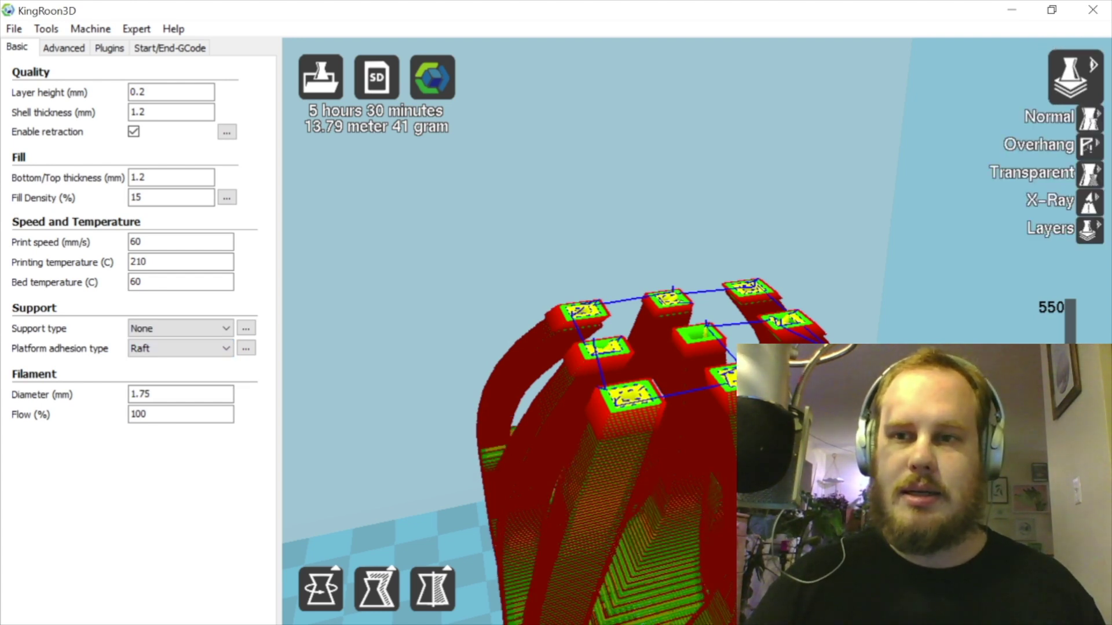
{"action": "left_click", "coordinate": [1082, 117]}
{"action": "scroll", "coordinate": [697, 332], "scroll_direction": "down", "scroll_amount": 7}
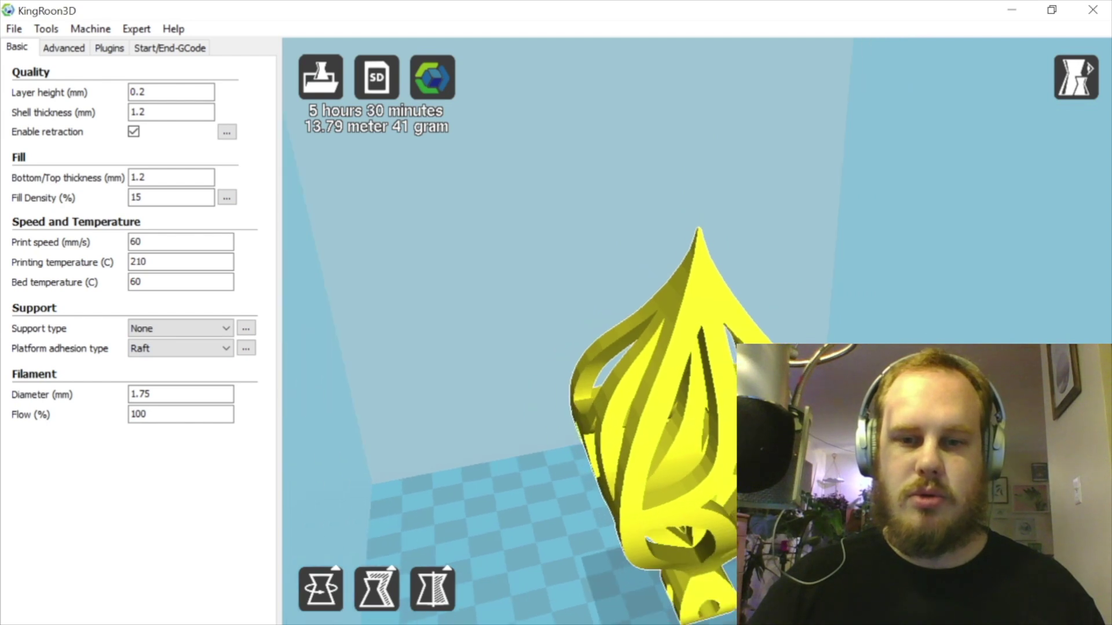
{"action": "scroll", "coordinate": [697, 331], "scroll_direction": "up", "scroll_amount": 1}
{"action": "left_click", "coordinate": [181, 349]}
{"action": "left_click", "coordinate": [141, 363]}
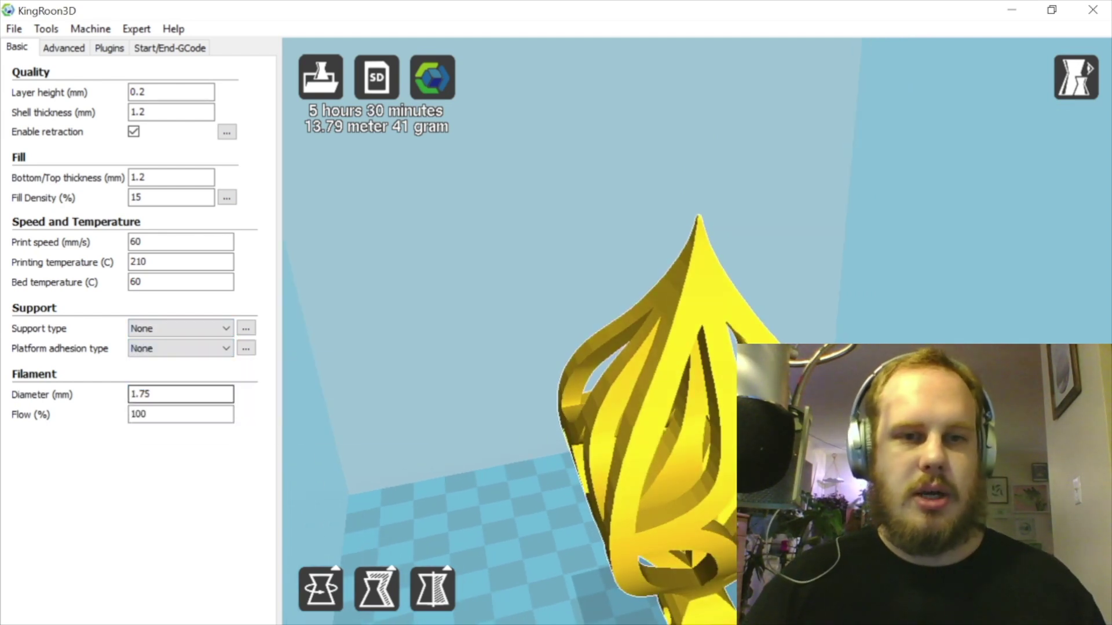
Review the advanced retraction, initial layer, speed and cooling settings alongside the basic print settings.
{"action": "left_click", "coordinate": [64, 47]}
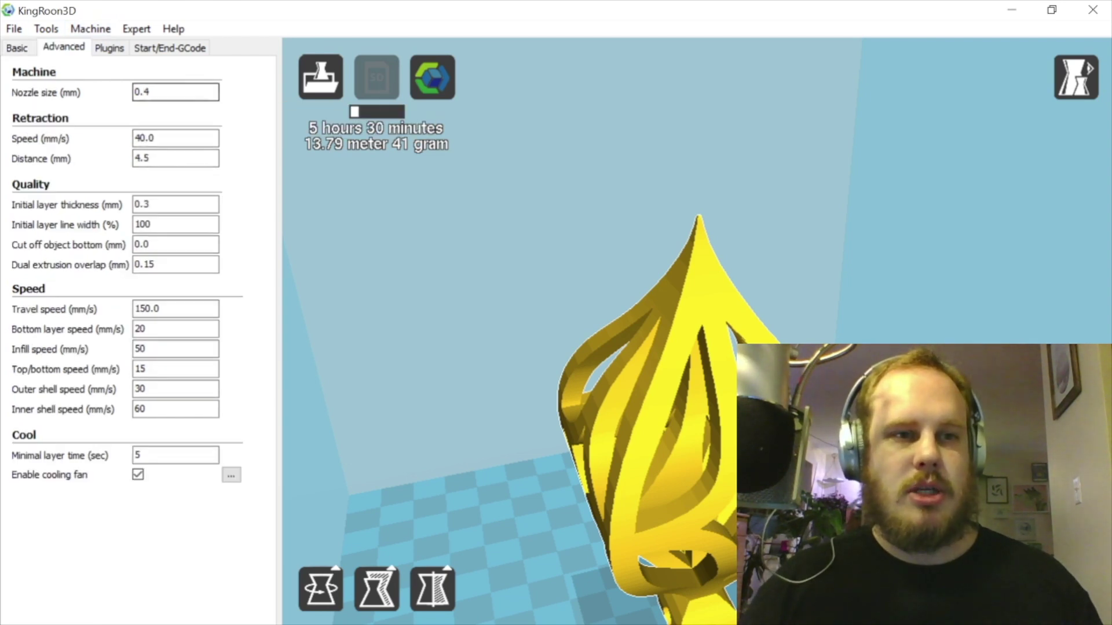
{"action": "left_click", "coordinate": [16, 47]}
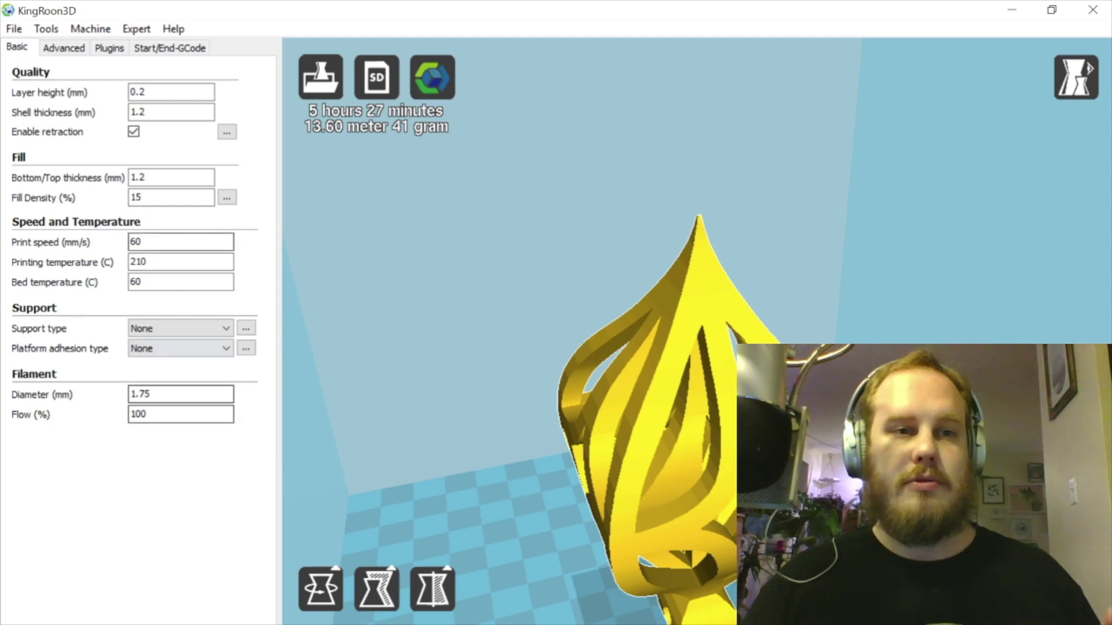
{"action": "left_click", "coordinate": [63, 48]}
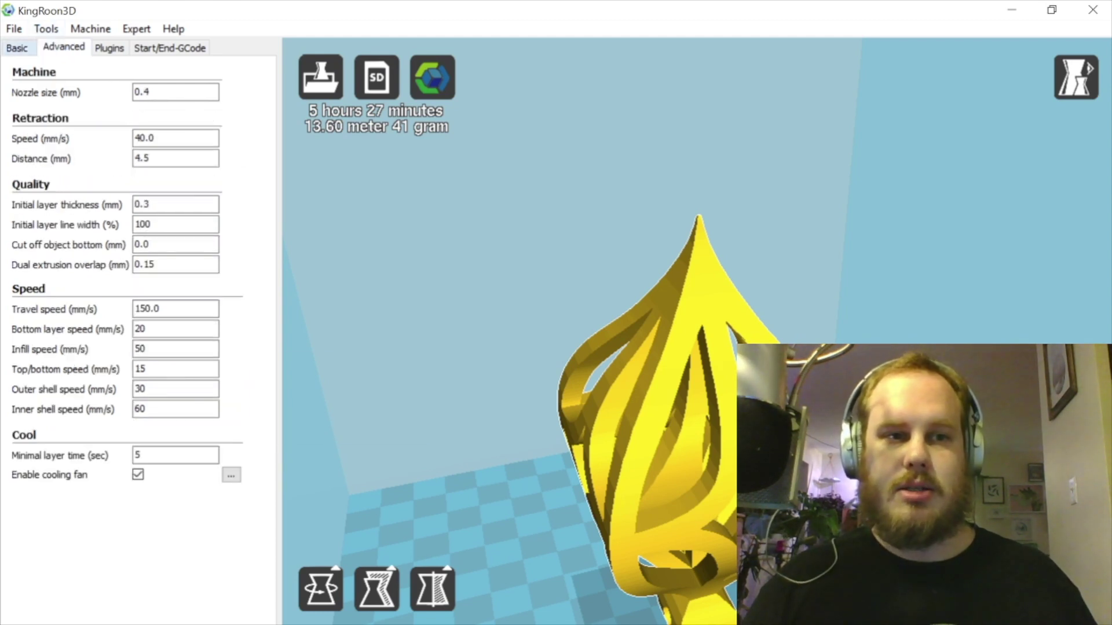
{"action": "left_click", "coordinate": [17, 48]}
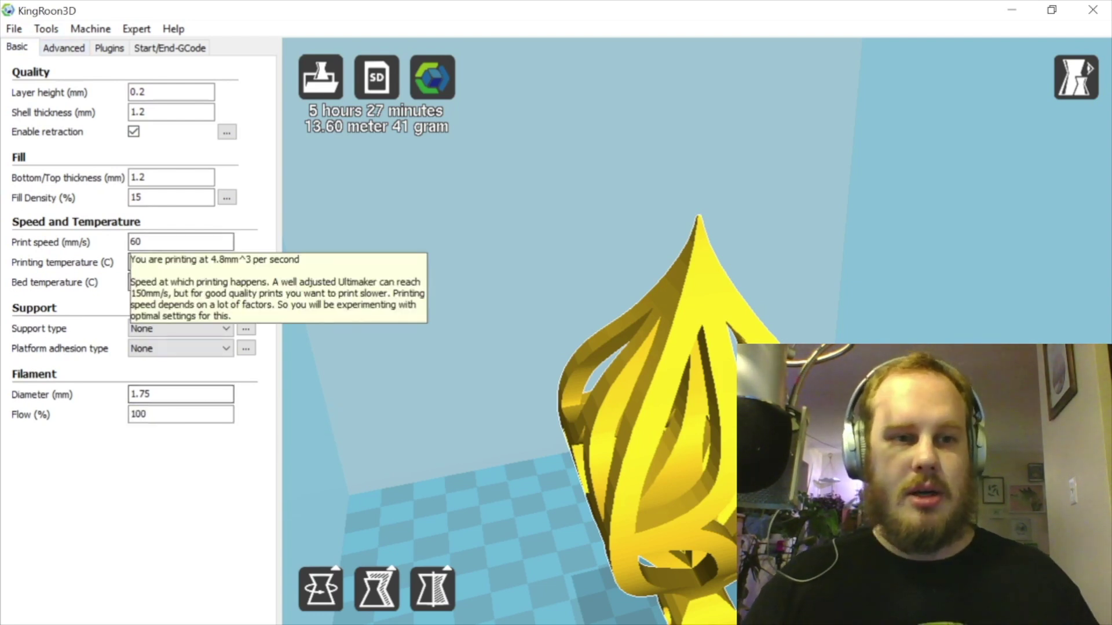
Compare the advanced nozzle size and initial layer settings with the basic layer height and shell thickness settings.
{"action": "left_click", "coordinate": [64, 48]}
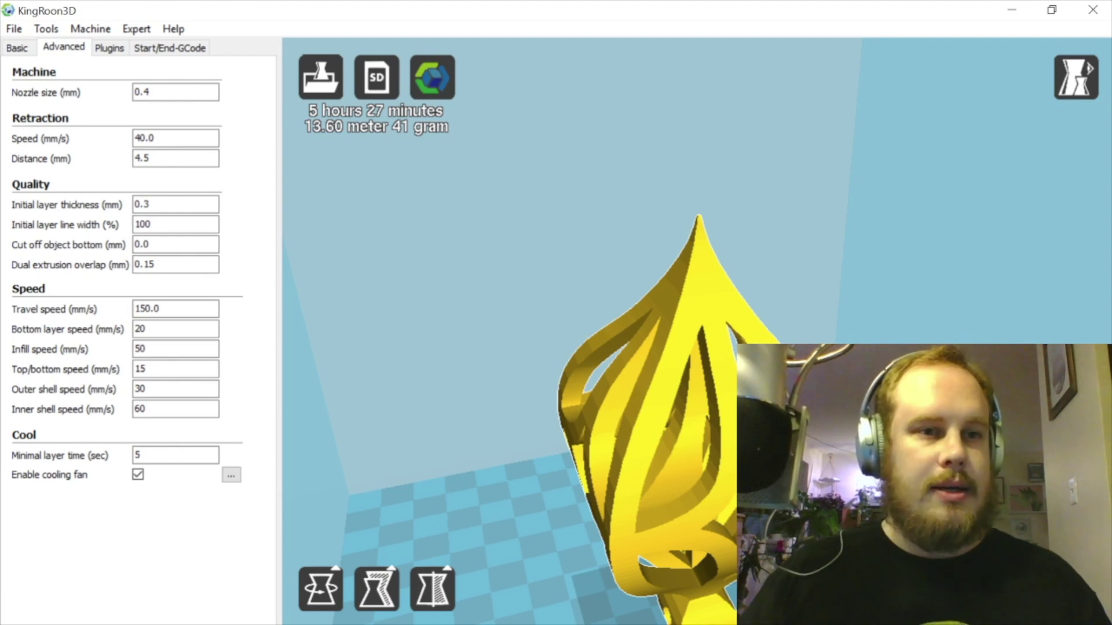
{"action": "mouse_move", "coordinate": [175, 93]}
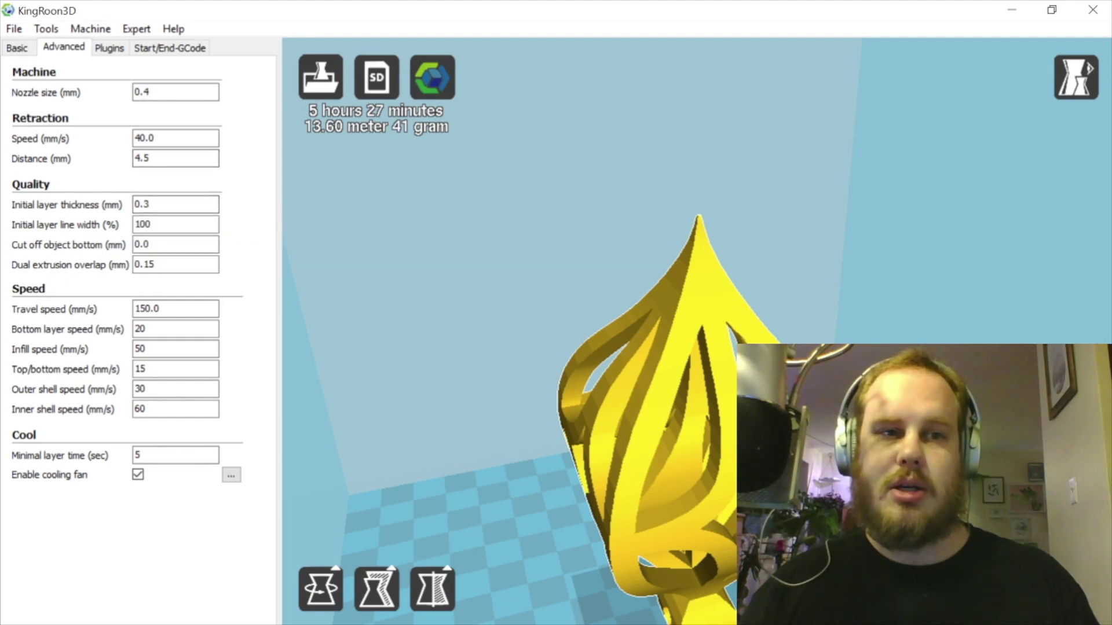
{"action": "left_click", "coordinate": [18, 48]}
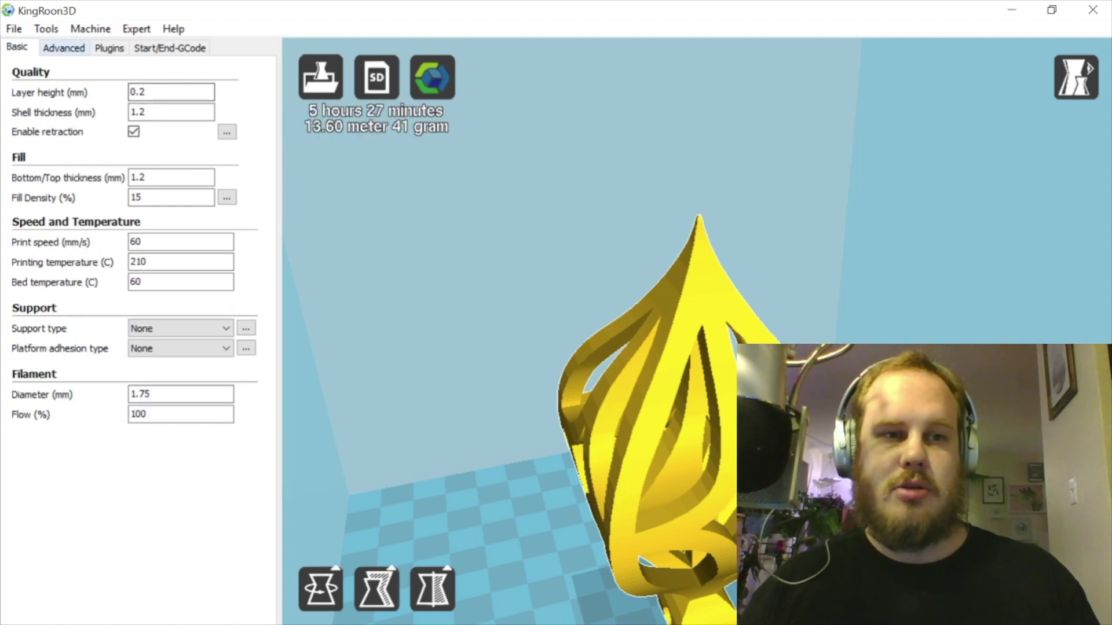
{"action": "left_click", "coordinate": [63, 47]}
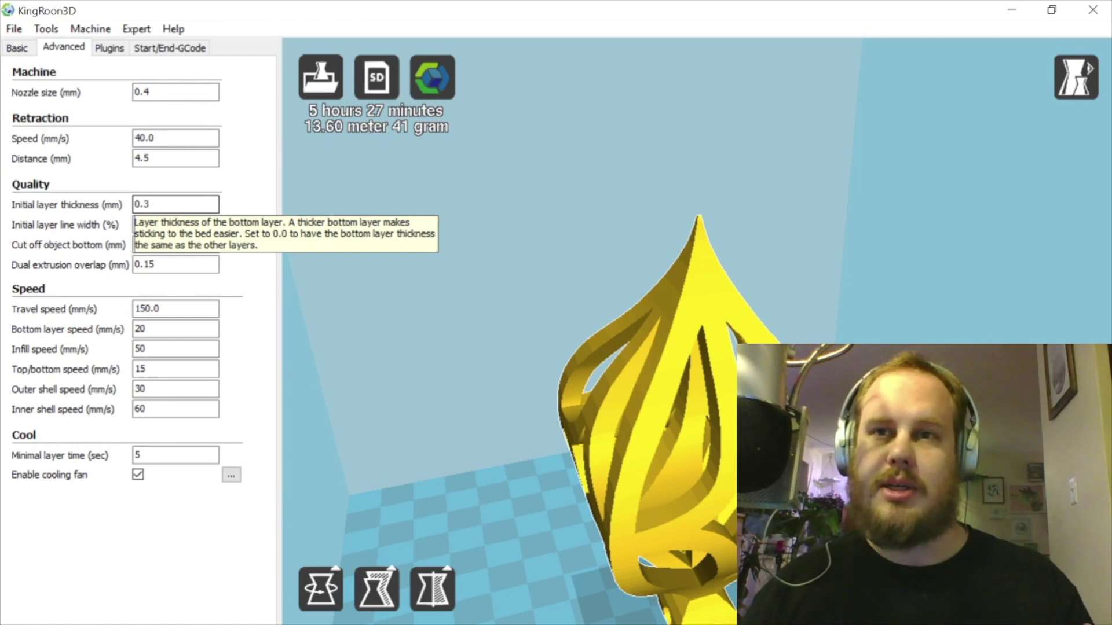
{"action": "mouse_move", "coordinate": [135, 225]}
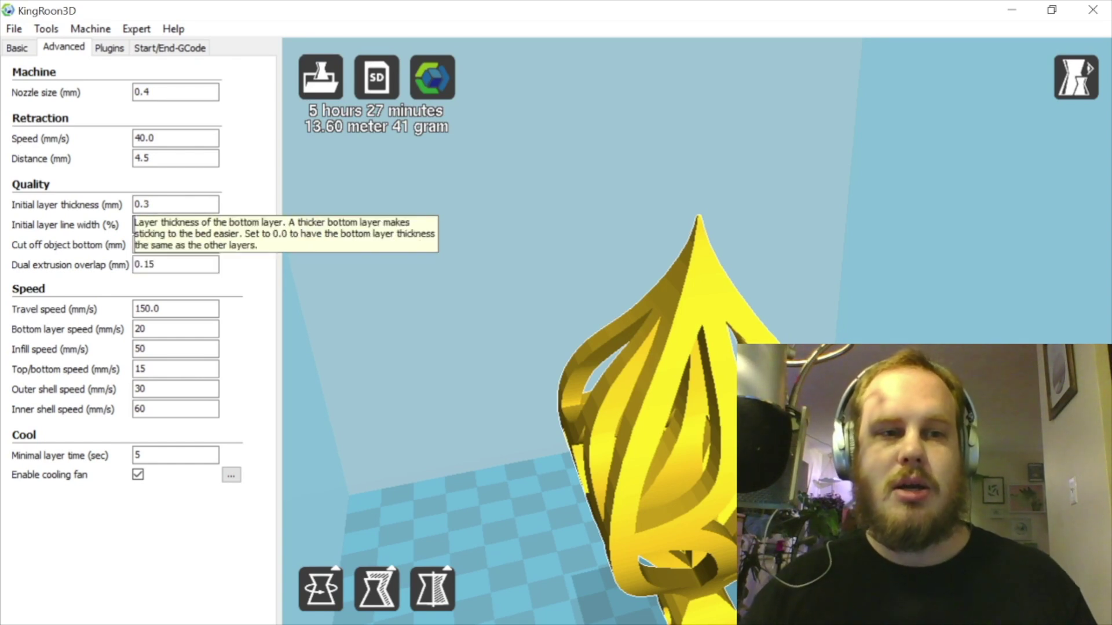
{"action": "mouse_move", "coordinate": [136, 93]}
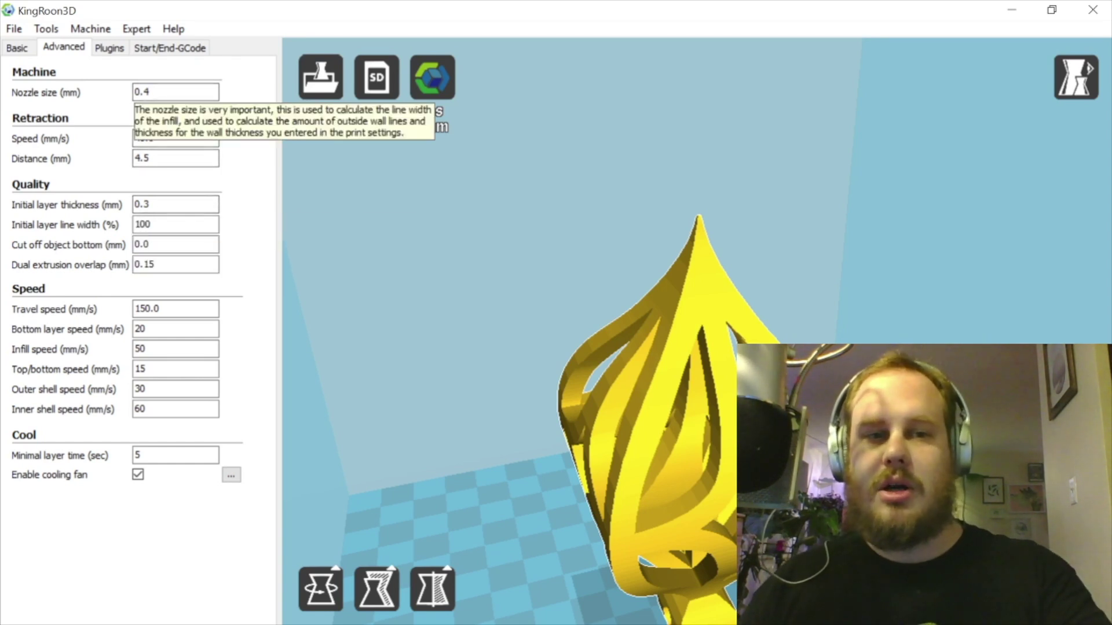
{"action": "mouse_move", "coordinate": [137, 205]}
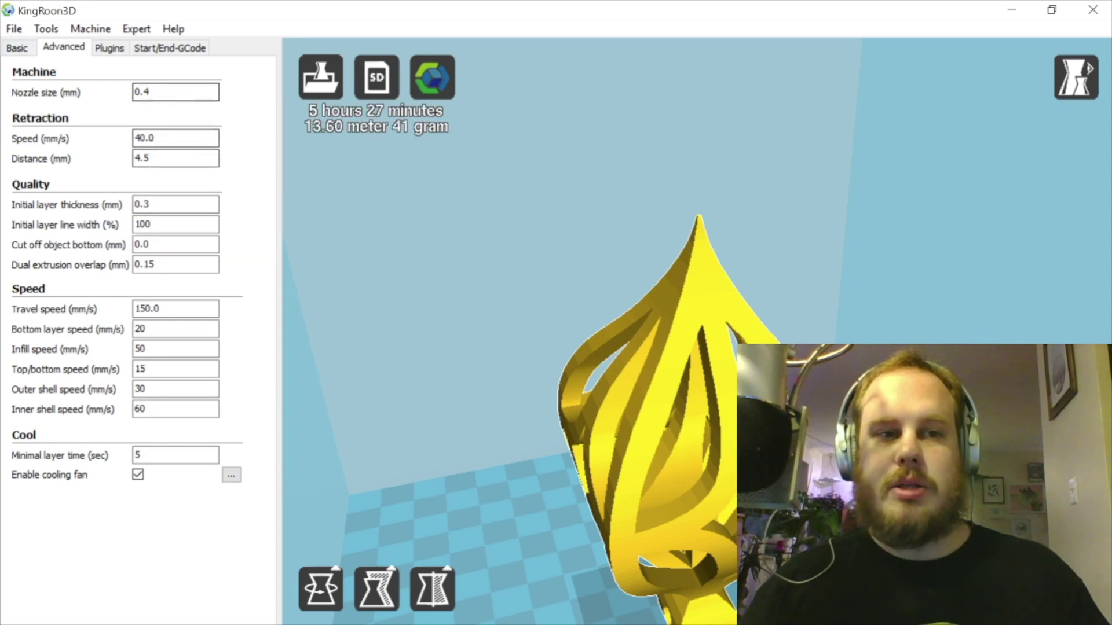
{"action": "left_click", "coordinate": [17, 48]}
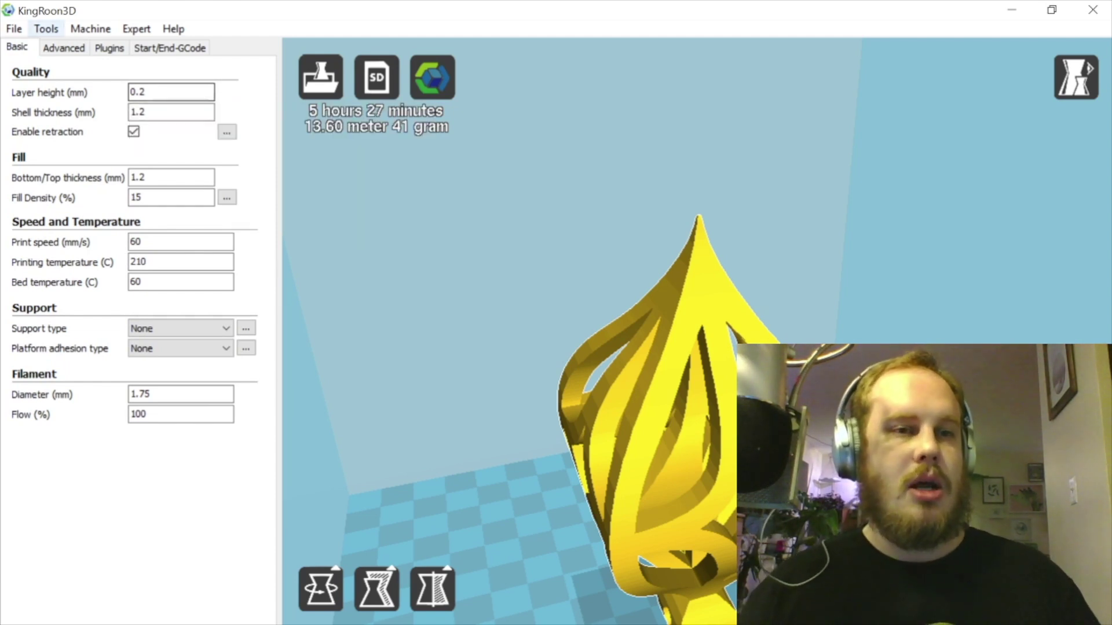
{"action": "left_click", "coordinate": [64, 47]}
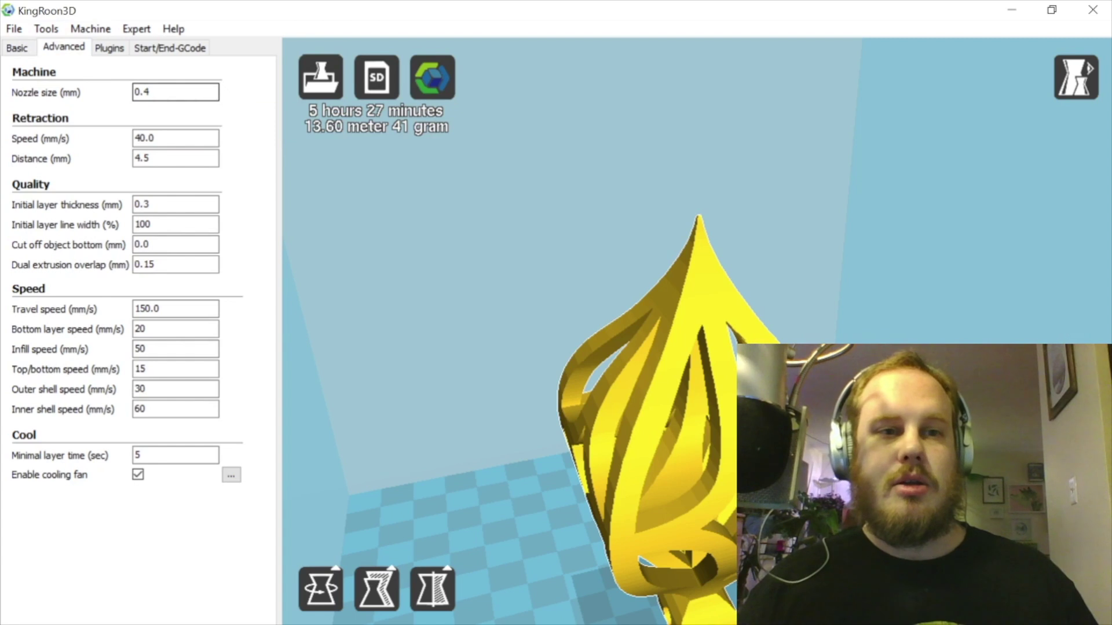
{"action": "left_click", "coordinate": [17, 47]}
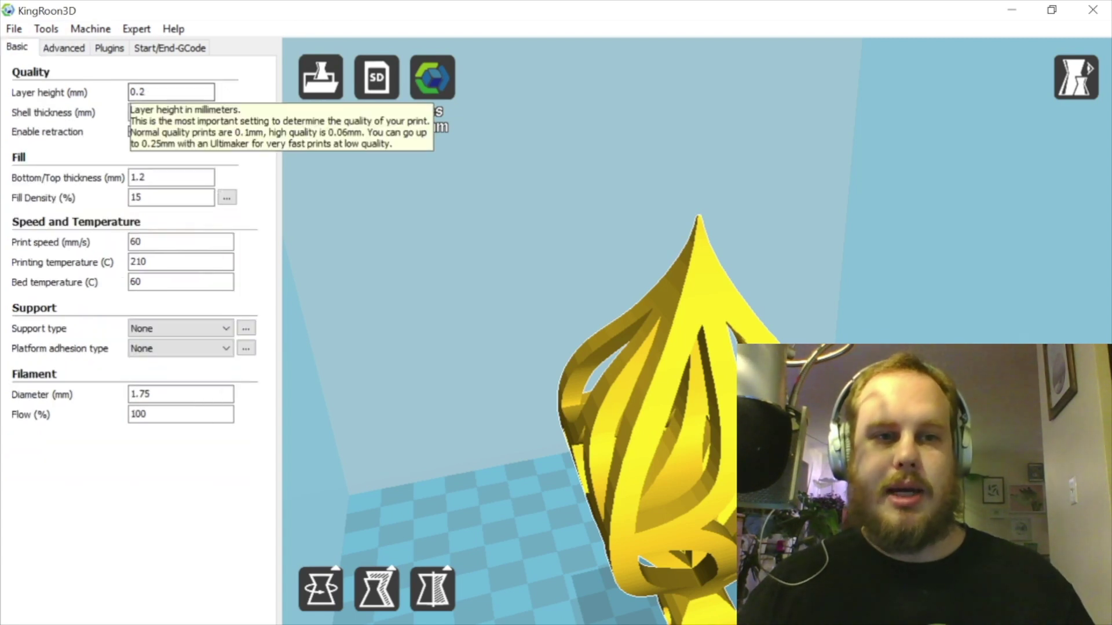
{"action": "left_click", "coordinate": [64, 48]}
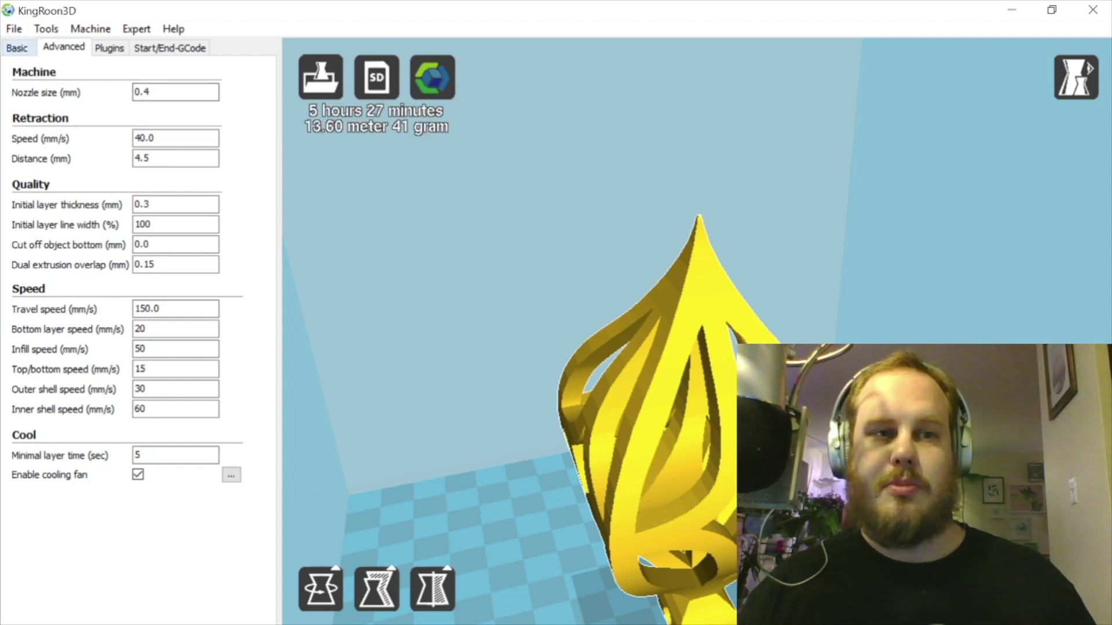
{"action": "left_click", "coordinate": [17, 48]}
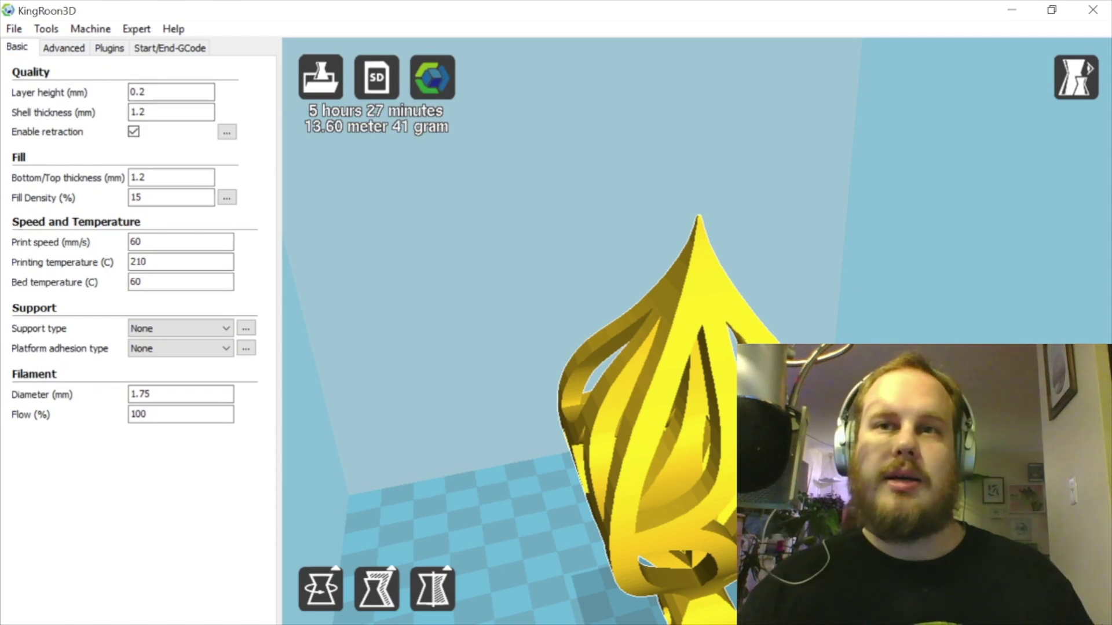
Review the advanced settings for cutting off the object bottom, dual extrusion overlap, speeds and cooling.
{"action": "left_click", "coordinate": [64, 48]}
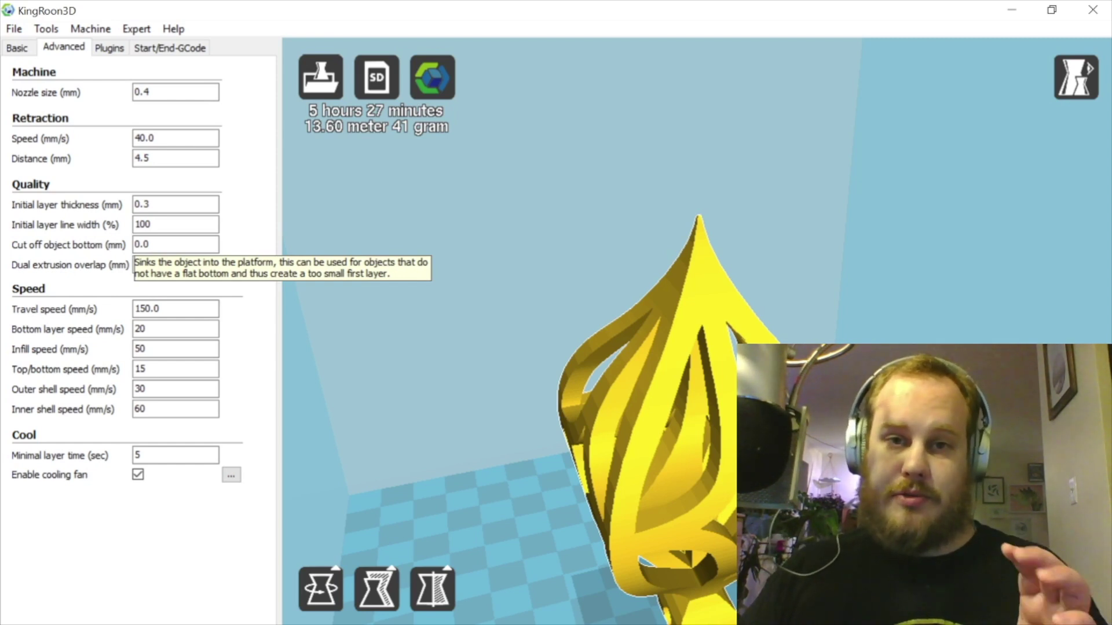
{"action": "left_click", "coordinate": [152, 245]}
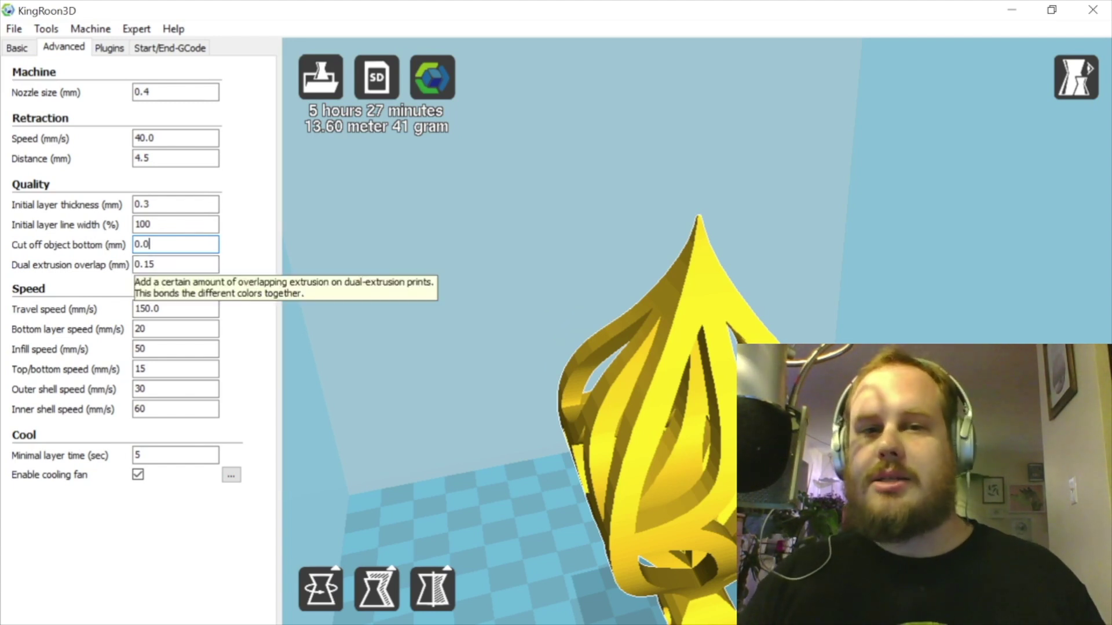
{"action": "left_click", "coordinate": [168, 265]}
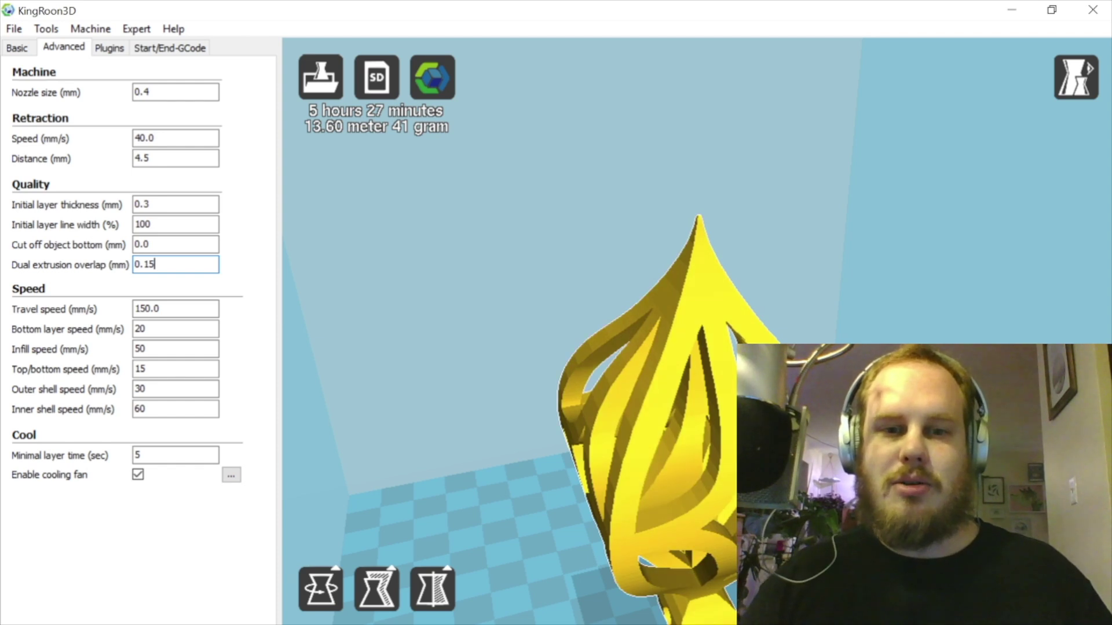
{"action": "scroll", "coordinate": [697, 331], "scroll_direction": "down", "scroll_amount": 3}
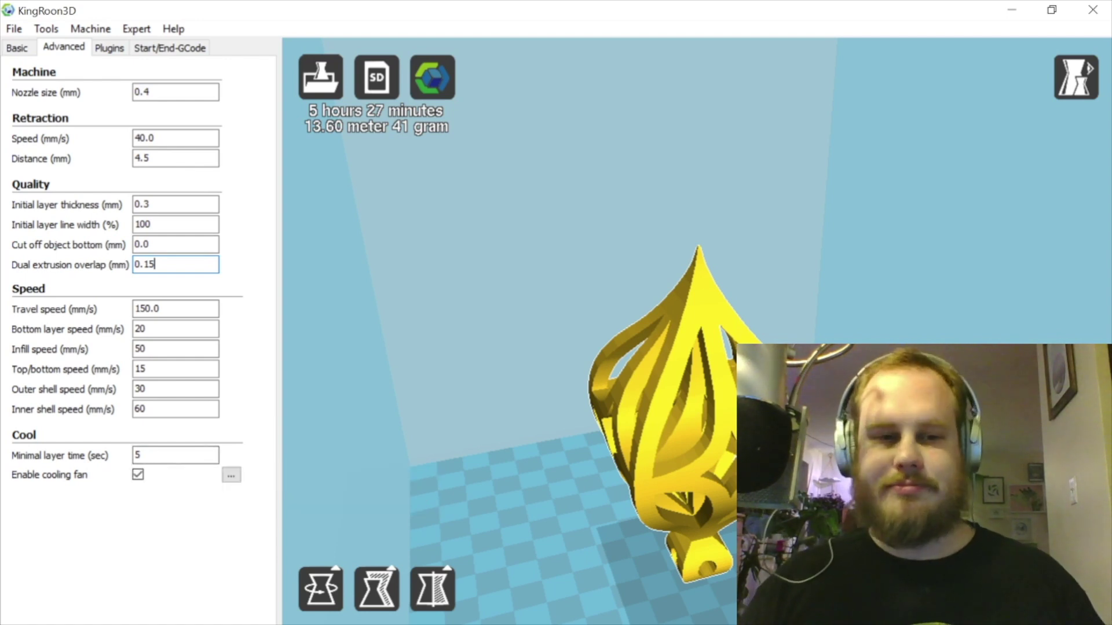
{"action": "mouse_move", "coordinate": [137, 459]}
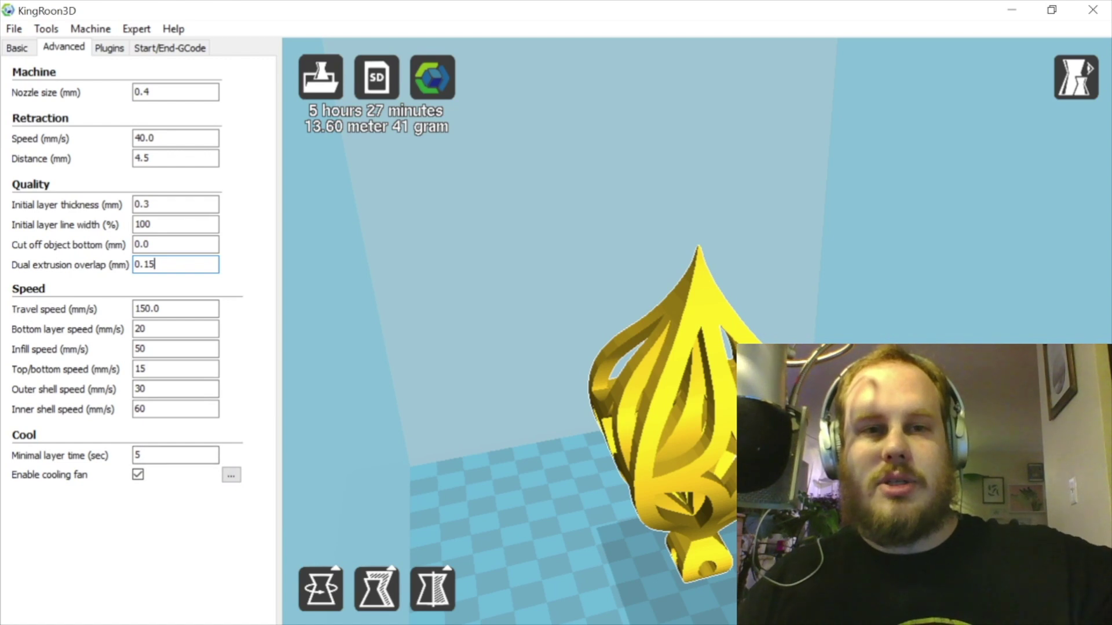
Look over the available Pause at height and Tweak At Z 4.0.2 plugins without enabling either.
{"action": "left_click", "coordinate": [109, 47]}
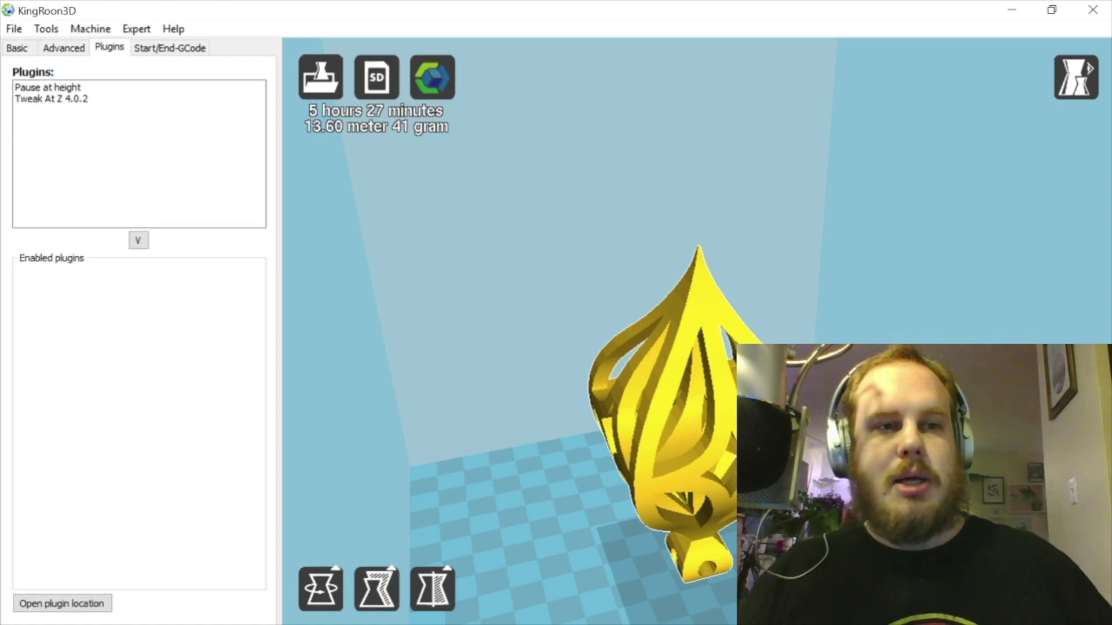
{"action": "left_click", "coordinate": [49, 87]}
{"action": "left_click", "coordinate": [52, 99]}
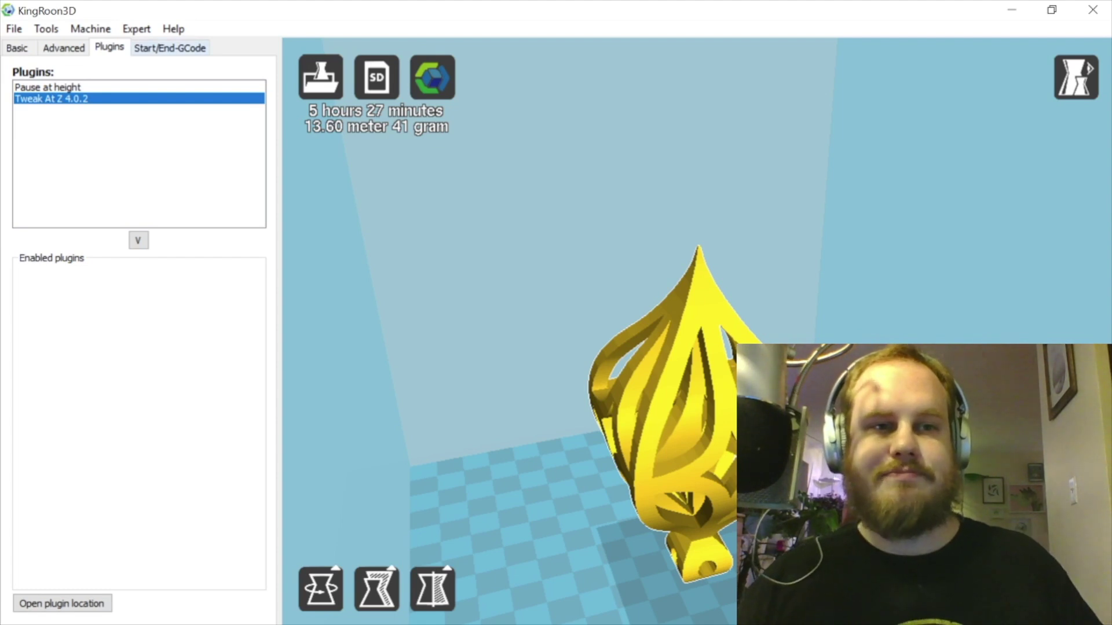
{"action": "left_click", "coordinate": [49, 87]}
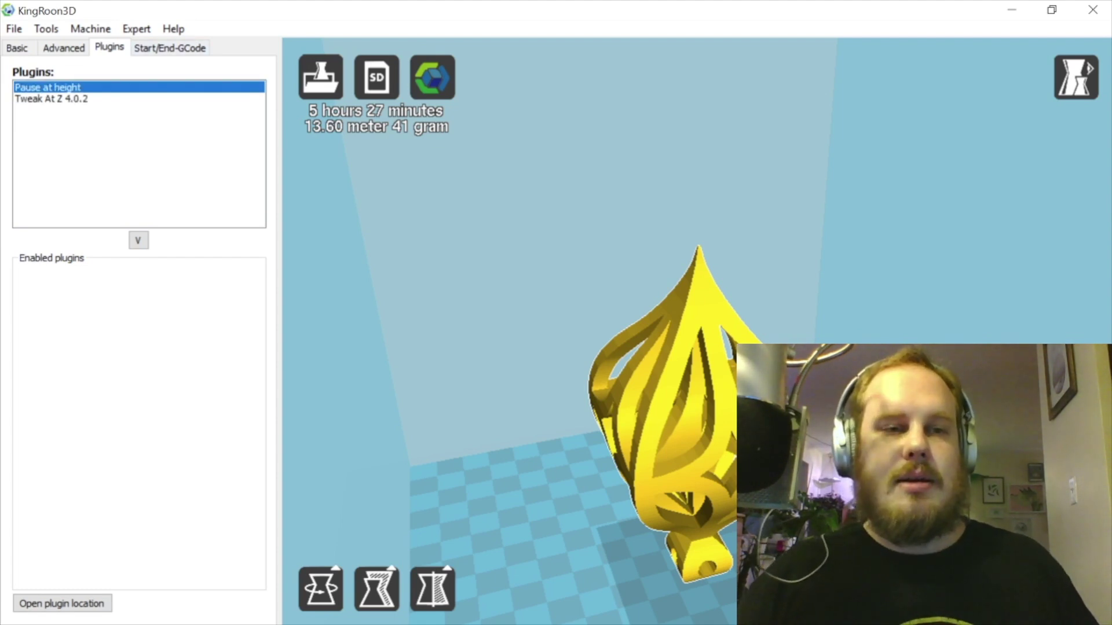
{"action": "left_click", "coordinate": [52, 99]}
{"action": "left_click", "coordinate": [49, 87]}
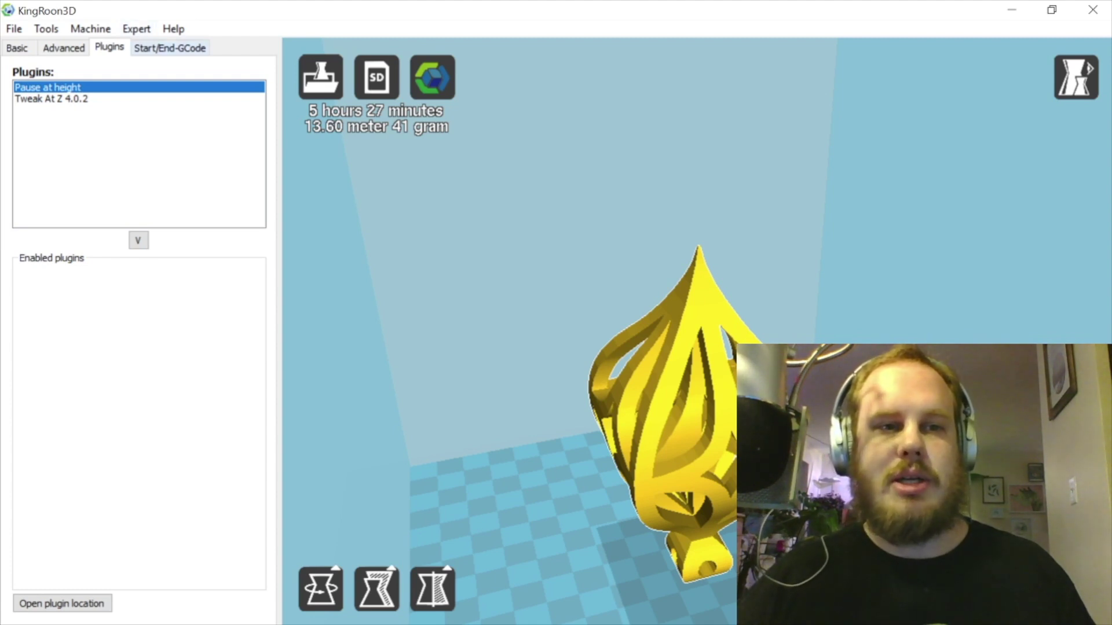
Examine the start.gcode and end.gcode scripts that run before and after the print.
{"action": "left_click", "coordinate": [169, 48]}
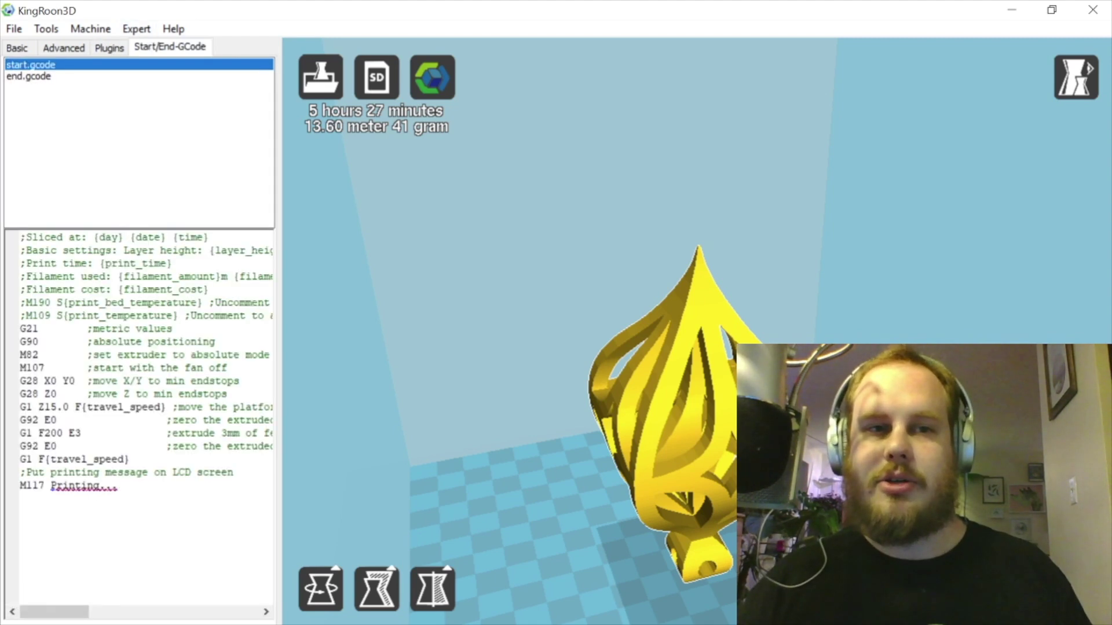
{"action": "left_click", "coordinate": [29, 77]}
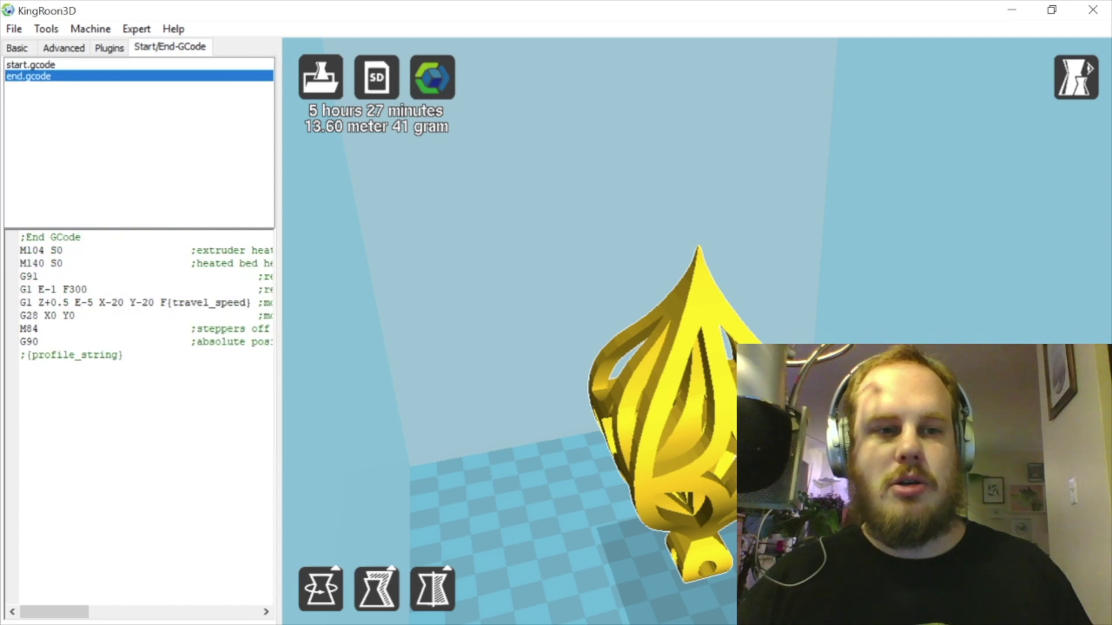
{"action": "left_click", "coordinate": [30, 65]}
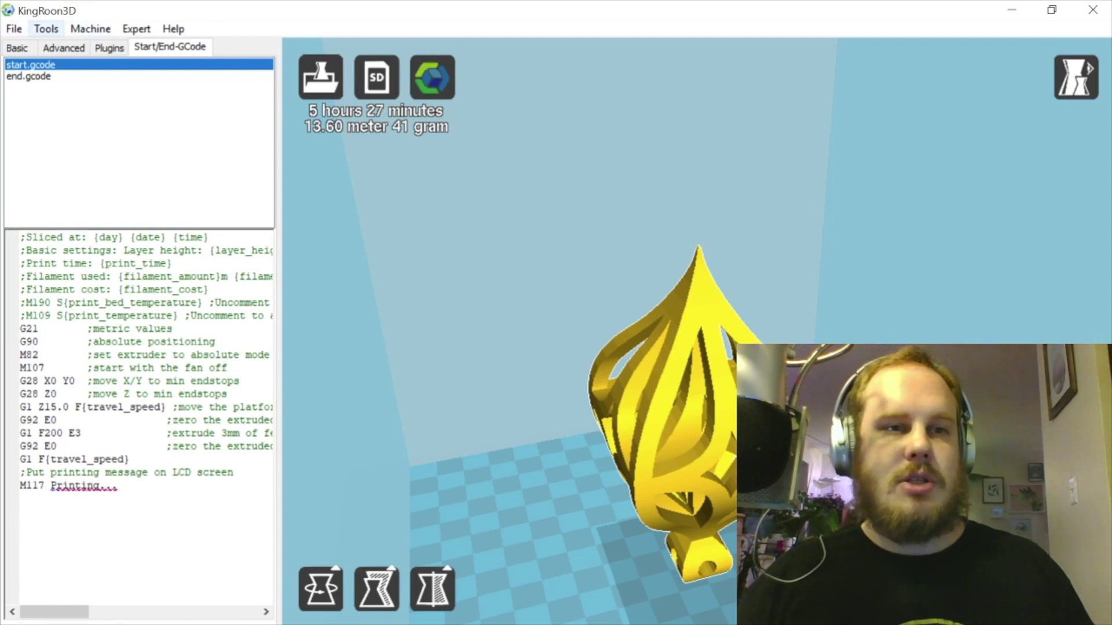
Return to the basic print settings and save the current slicing profile in Downloads as an ini file named "here is a test".
{"action": "left_click", "coordinate": [14, 28]}
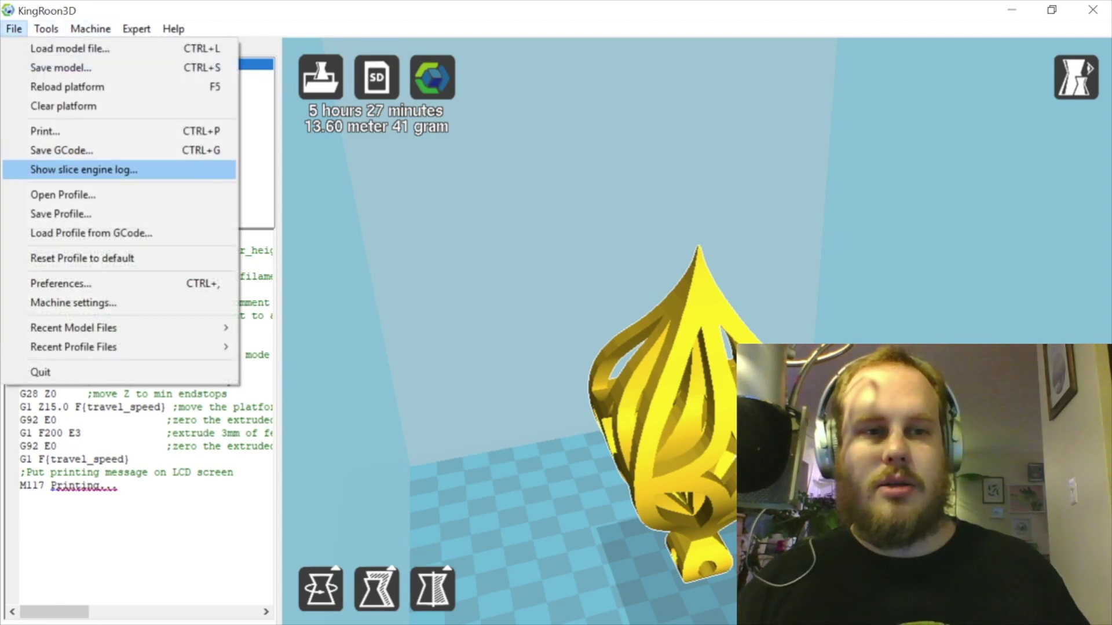
{"action": "left_click", "coordinate": [14, 28]}
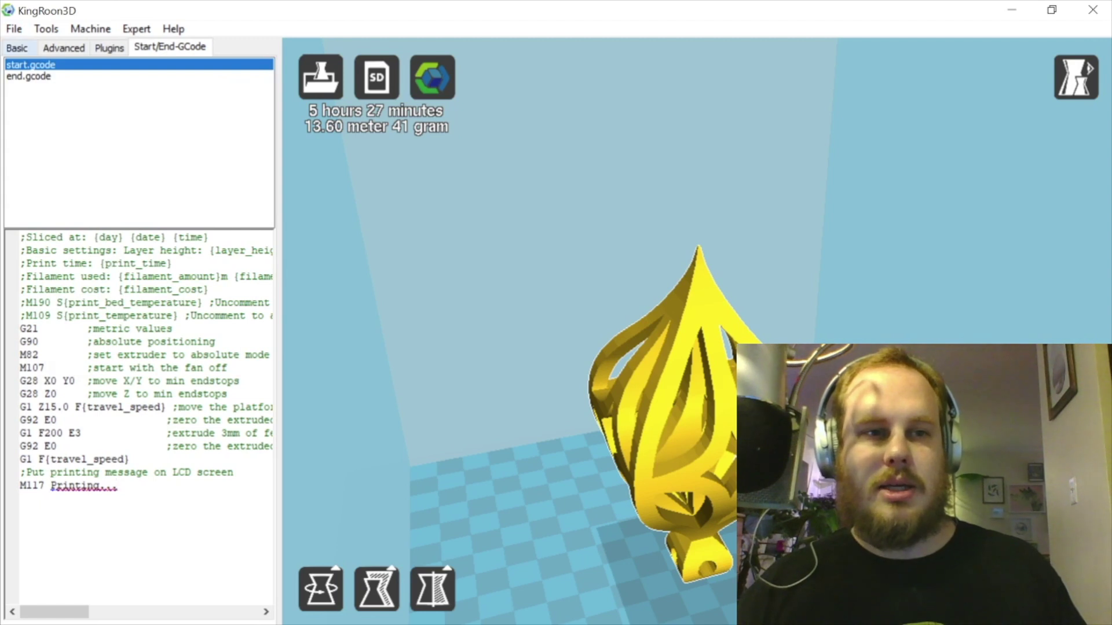
{"action": "left_click", "coordinate": [17, 48]}
{"action": "left_click", "coordinate": [14, 28]}
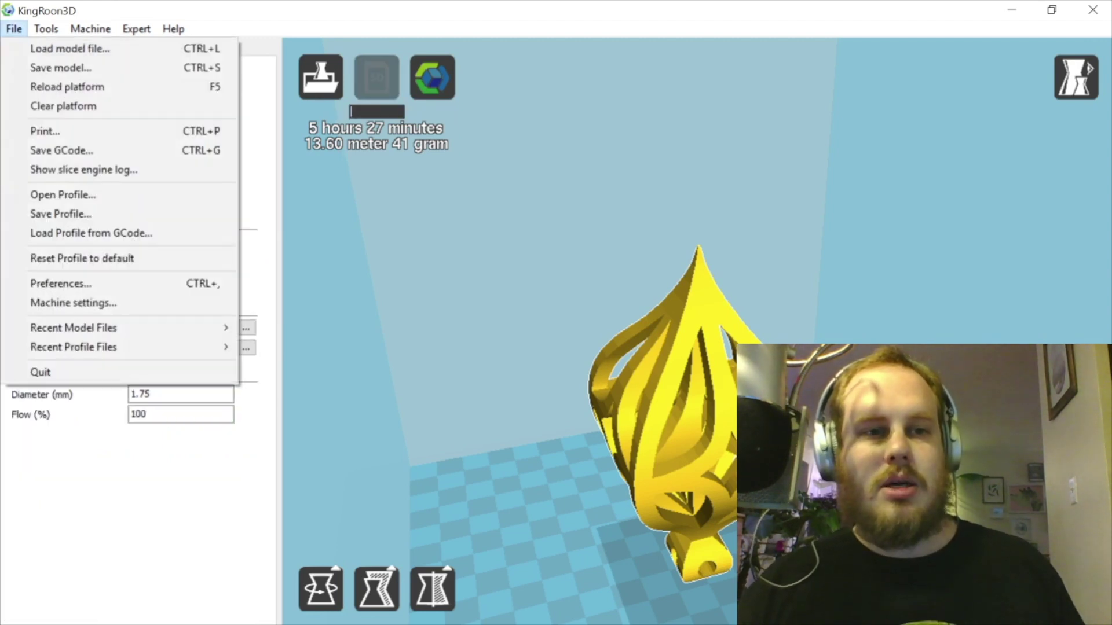
{"action": "left_click", "coordinate": [60, 214]}
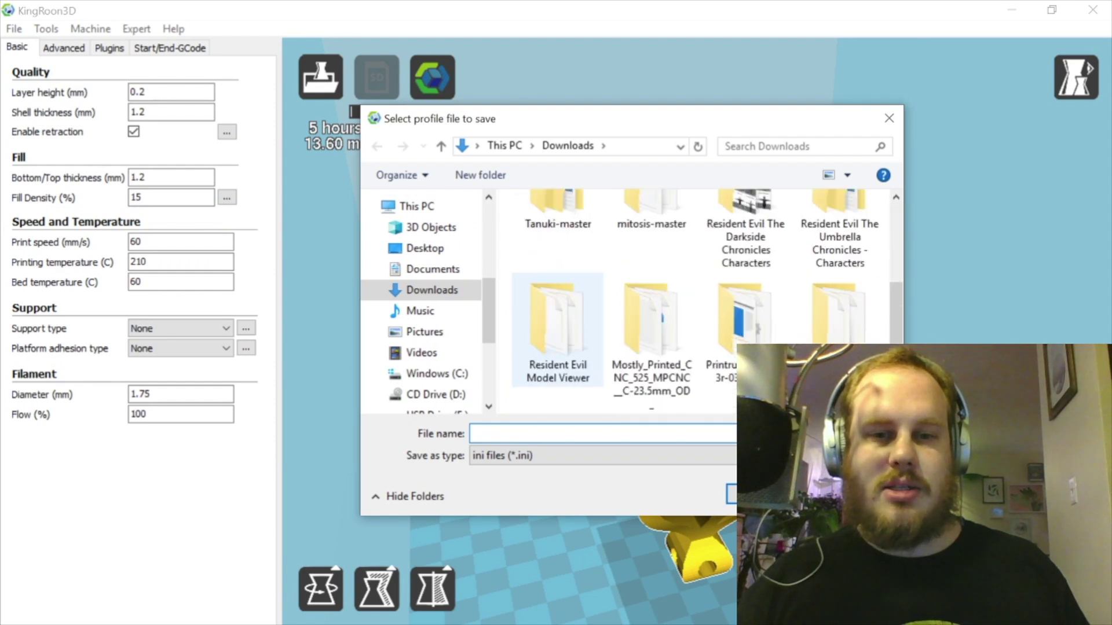
{"action": "scroll", "coordinate": [597, 359], "scroll_direction": "down", "scroll_amount": 1}
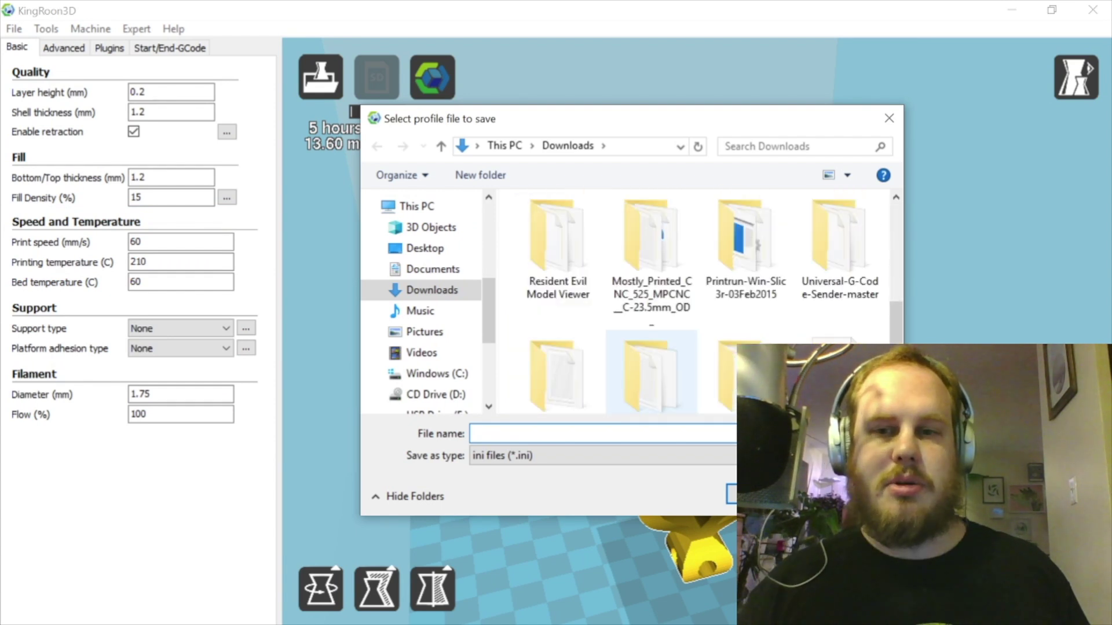
{"action": "scroll", "coordinate": [579, 365], "scroll_direction": "down", "scroll_amount": 2}
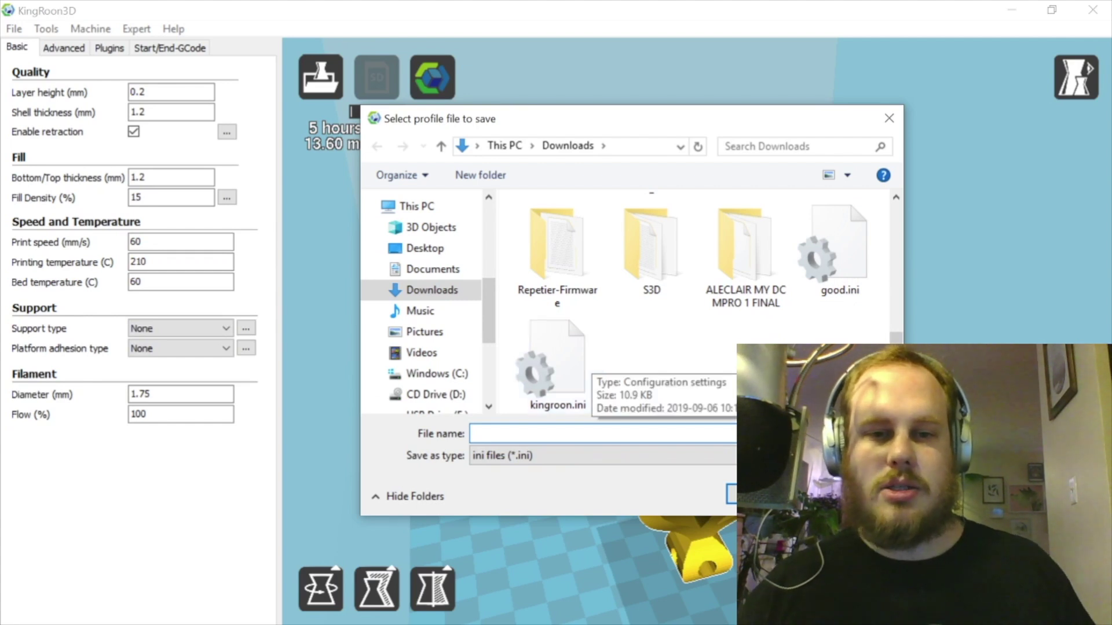
{"action": "type", "text": "here is a test"}
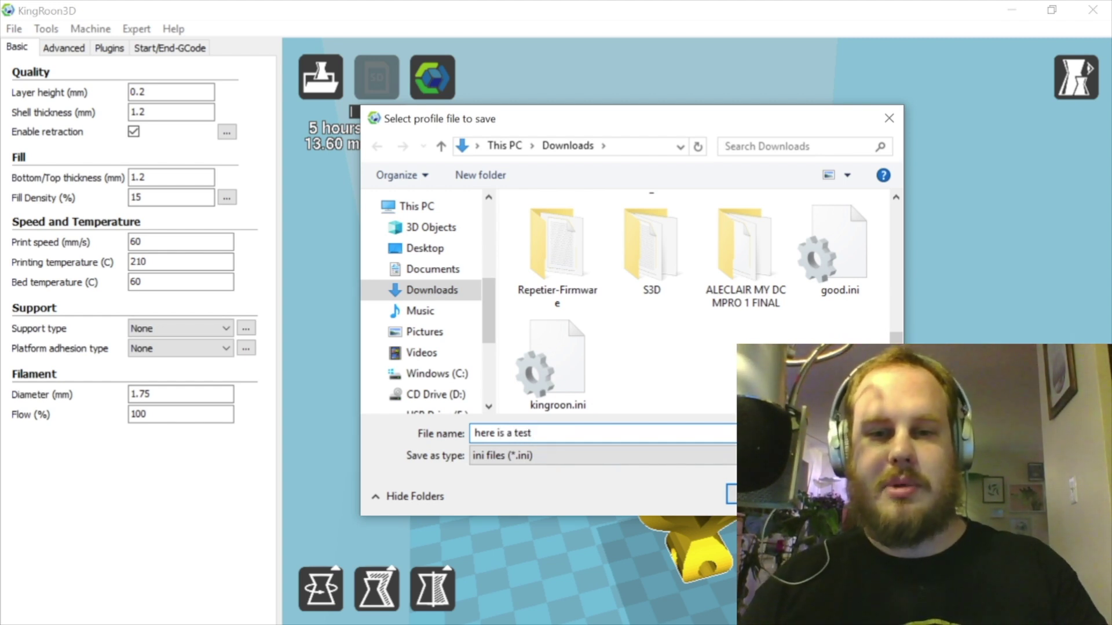
{"action": "key", "text": "Return"}
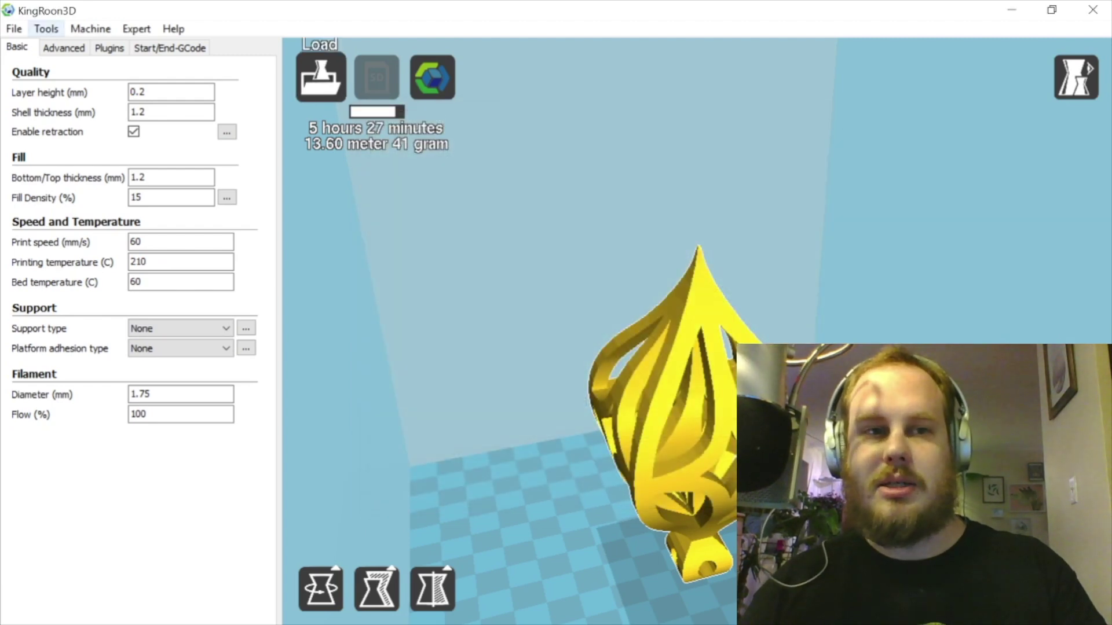
Add a new printer with the Add new machine wizard, choosing KP3 as the machine type, and finish the wizard.
{"action": "left_click", "coordinate": [46, 28]}
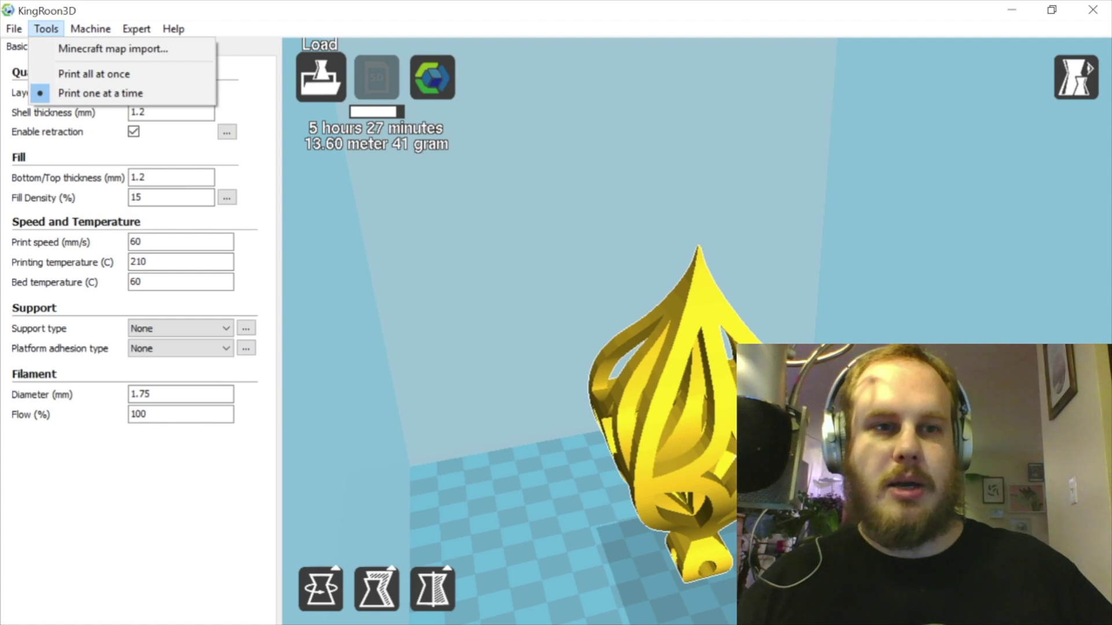
{"action": "mouse_move", "coordinate": [13, 28]}
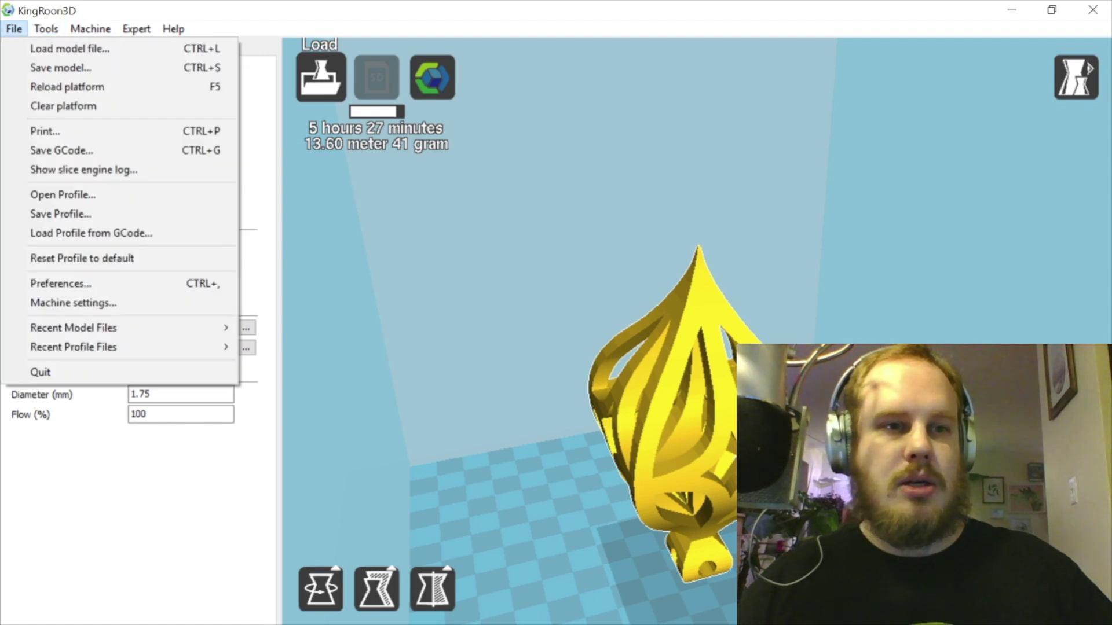
{"action": "mouse_move", "coordinate": [90, 28]}
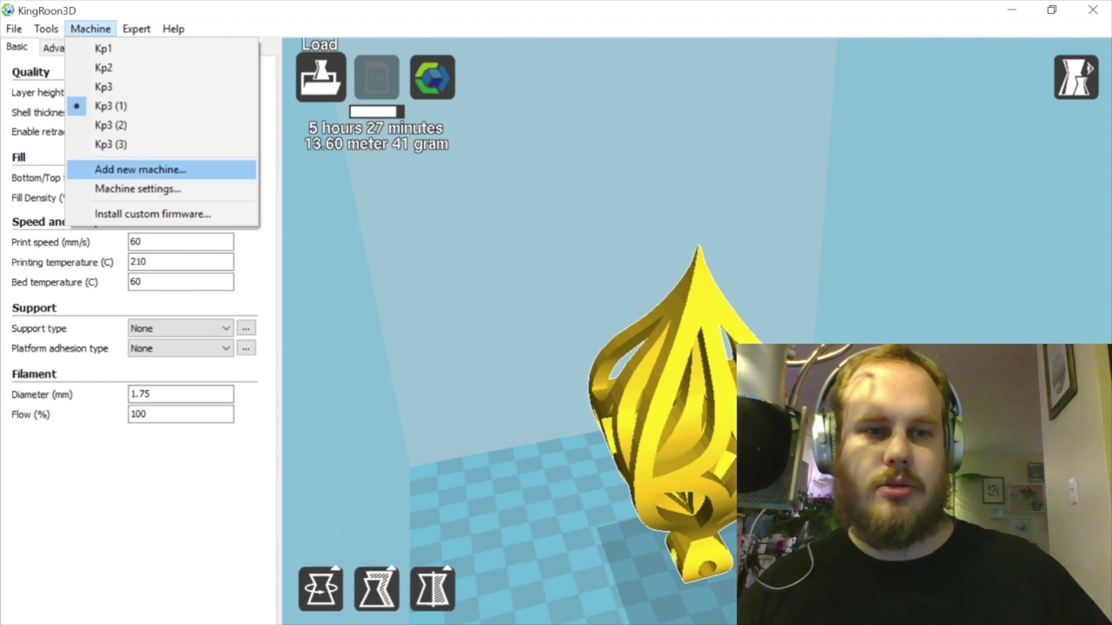
{"action": "left_click", "coordinate": [140, 170]}
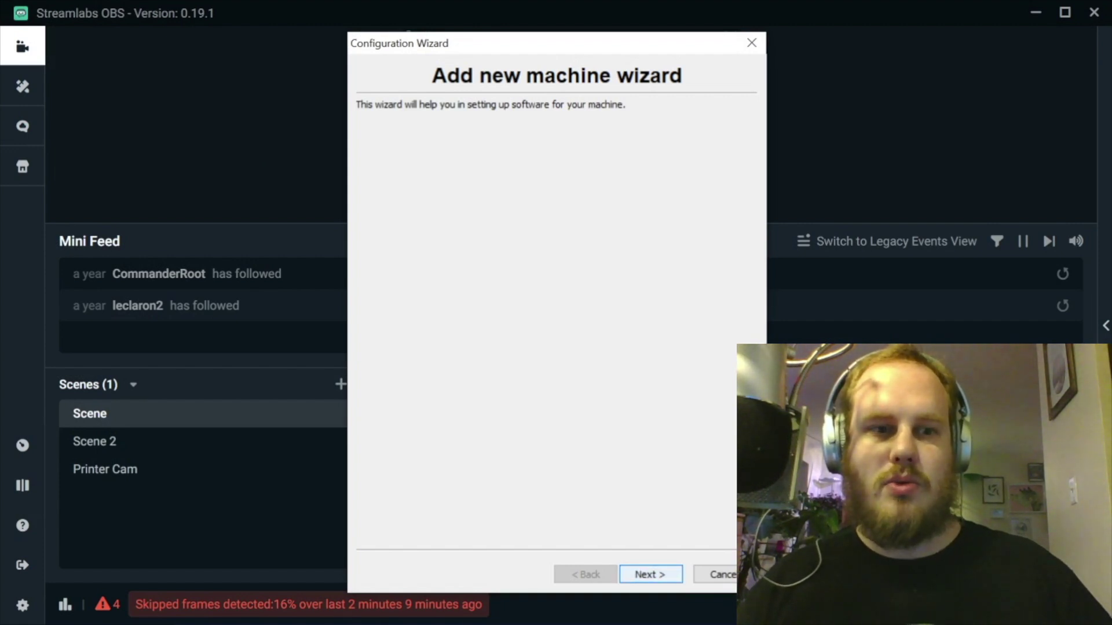
{"action": "left_click", "coordinate": [651, 574]}
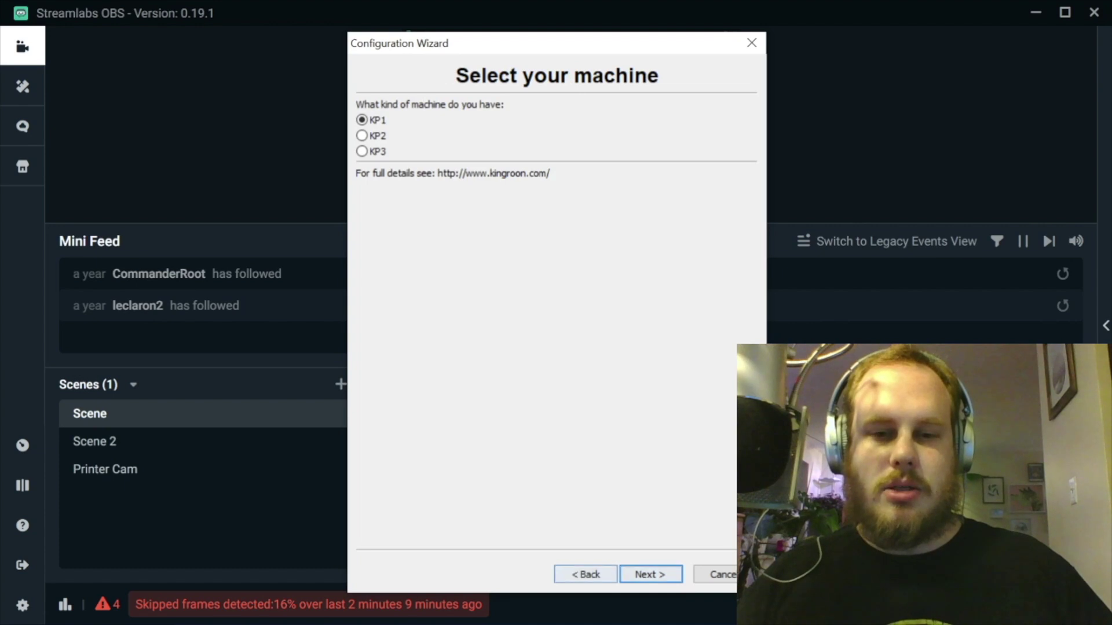
{"action": "left_click", "coordinate": [585, 574]}
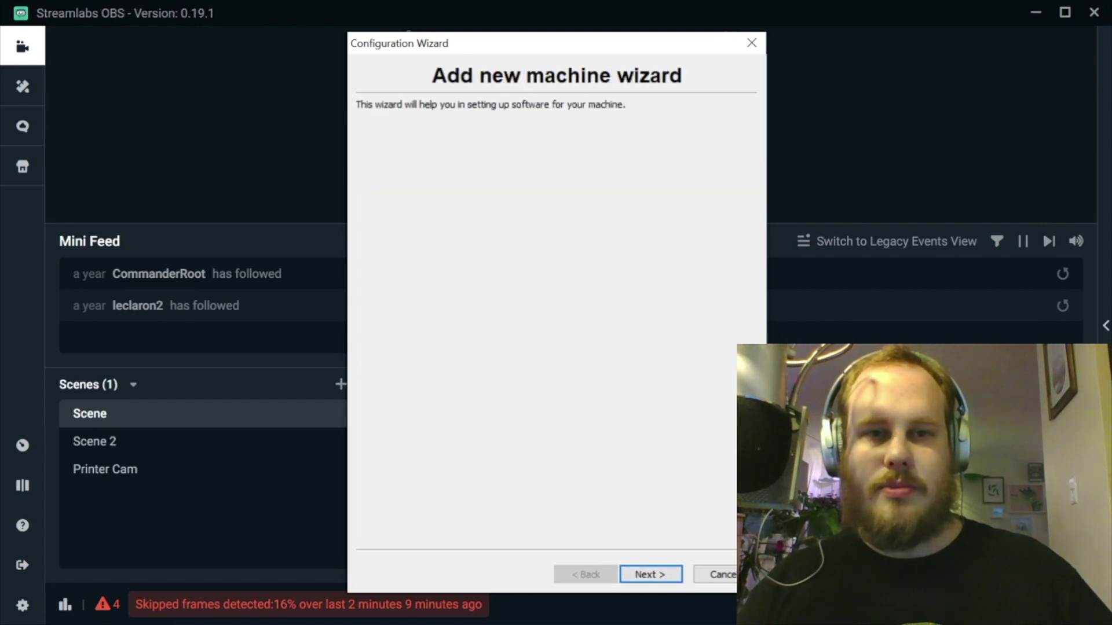
{"action": "left_click", "coordinate": [651, 574]}
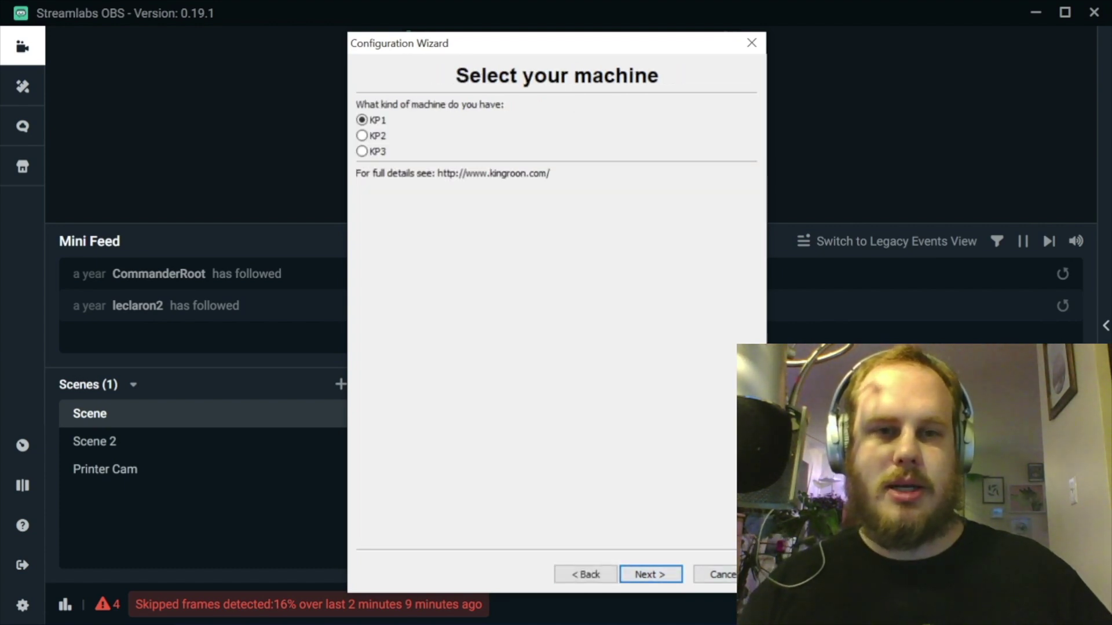
{"action": "left_click", "coordinate": [362, 151]}
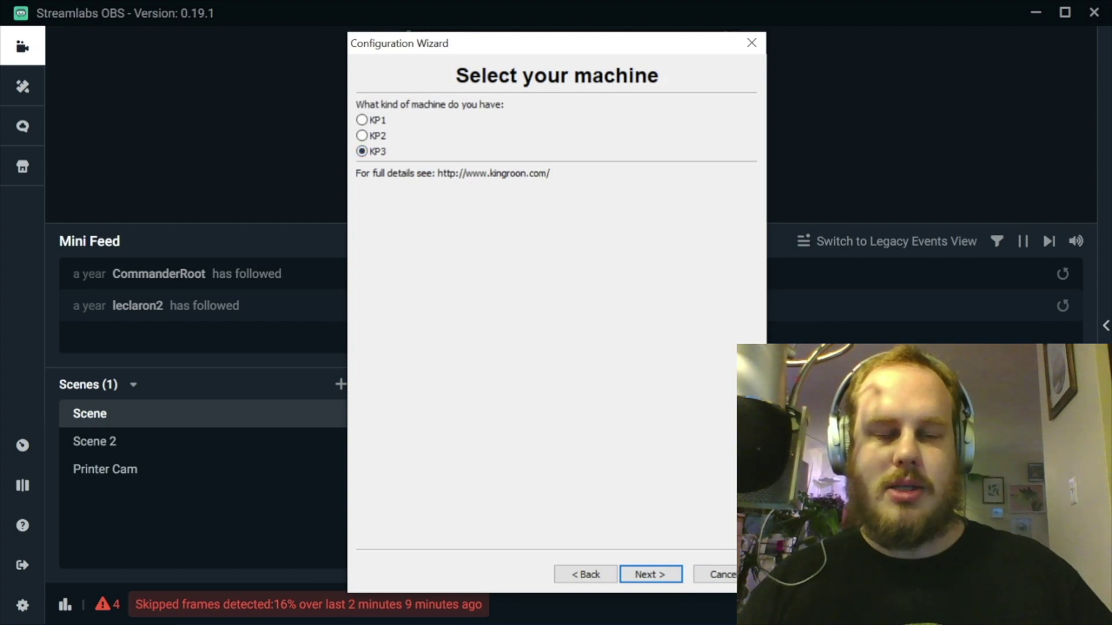
{"action": "left_click", "coordinate": [651, 574]}
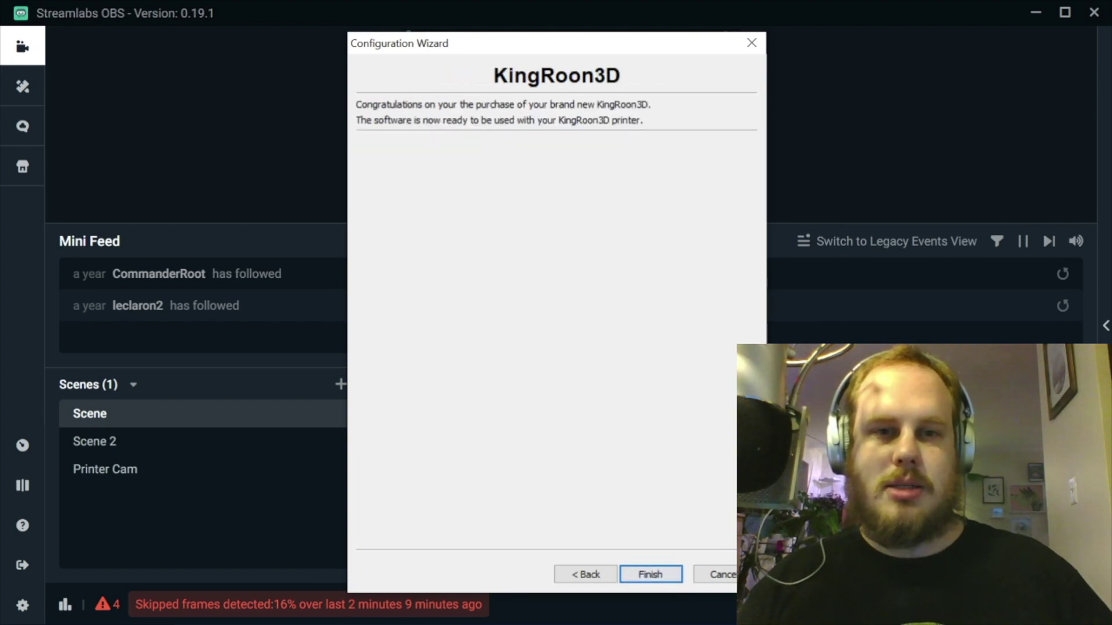
{"action": "left_click", "coordinate": [651, 575]}
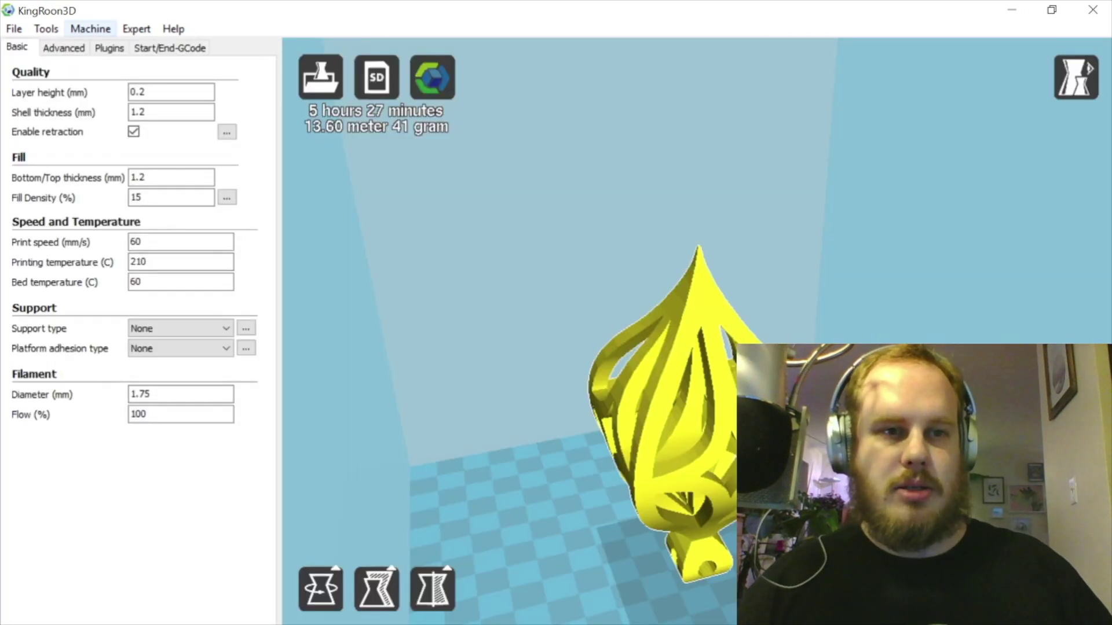
Review the expert settings for retraction, skirt, cooling, infill, support, brim and raft, including the separate support configuration, without changing them.
{"action": "left_click", "coordinate": [90, 28]}
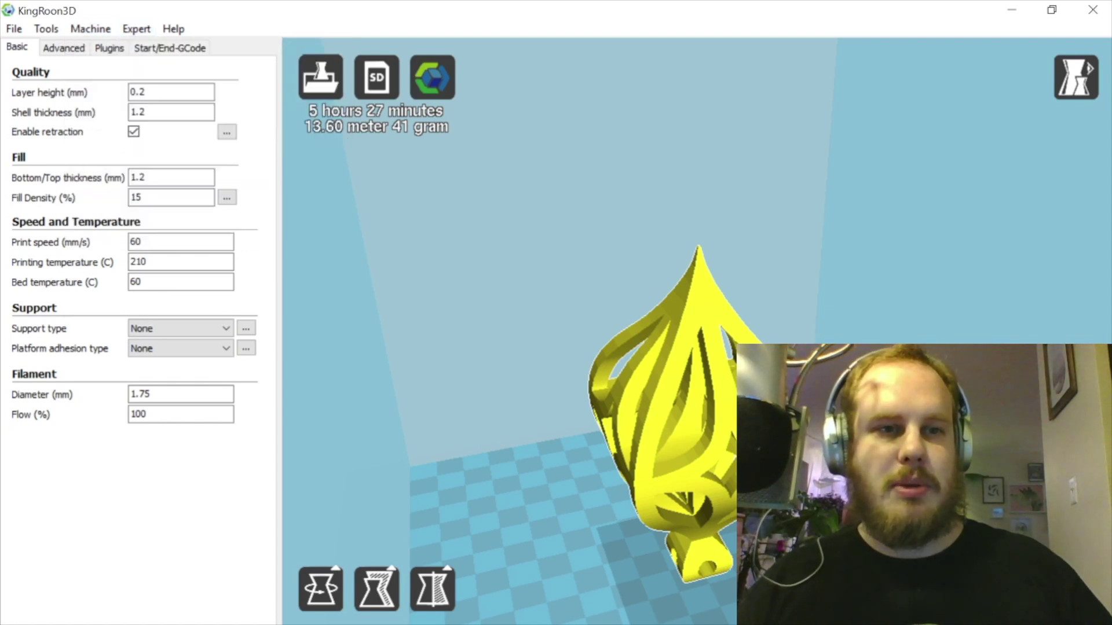
{"action": "left_click", "coordinate": [137, 29]}
{"action": "left_click", "coordinate": [137, 28]}
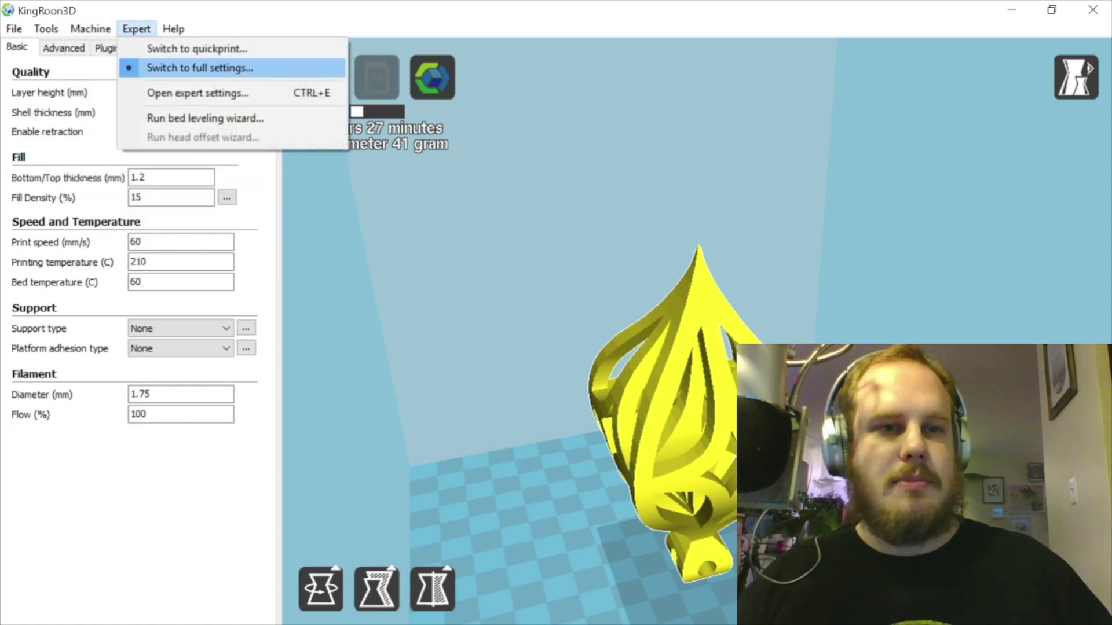
{"action": "left_click", "coordinate": [197, 93]}
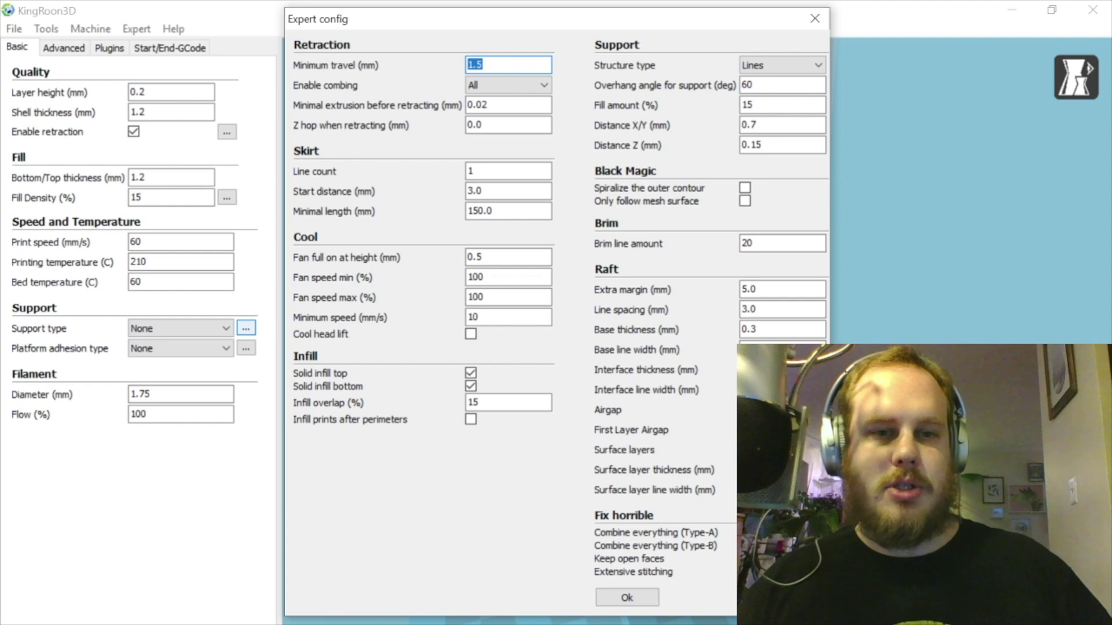
{"action": "left_click", "coordinate": [245, 328]}
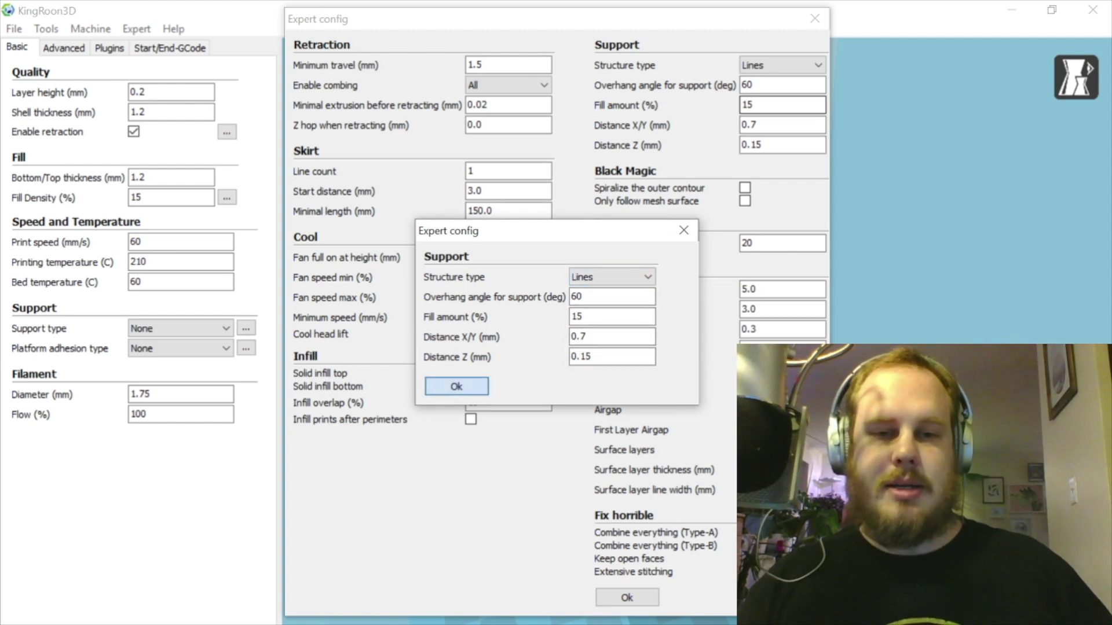
{"action": "left_click", "coordinate": [457, 387]}
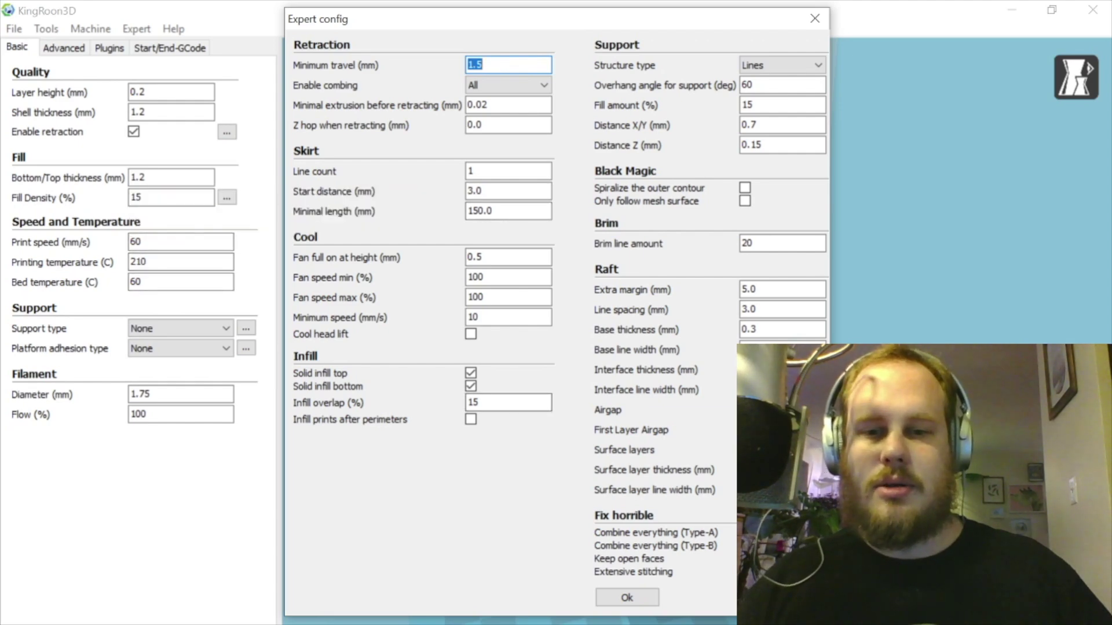
{"action": "left_click", "coordinate": [815, 18]}
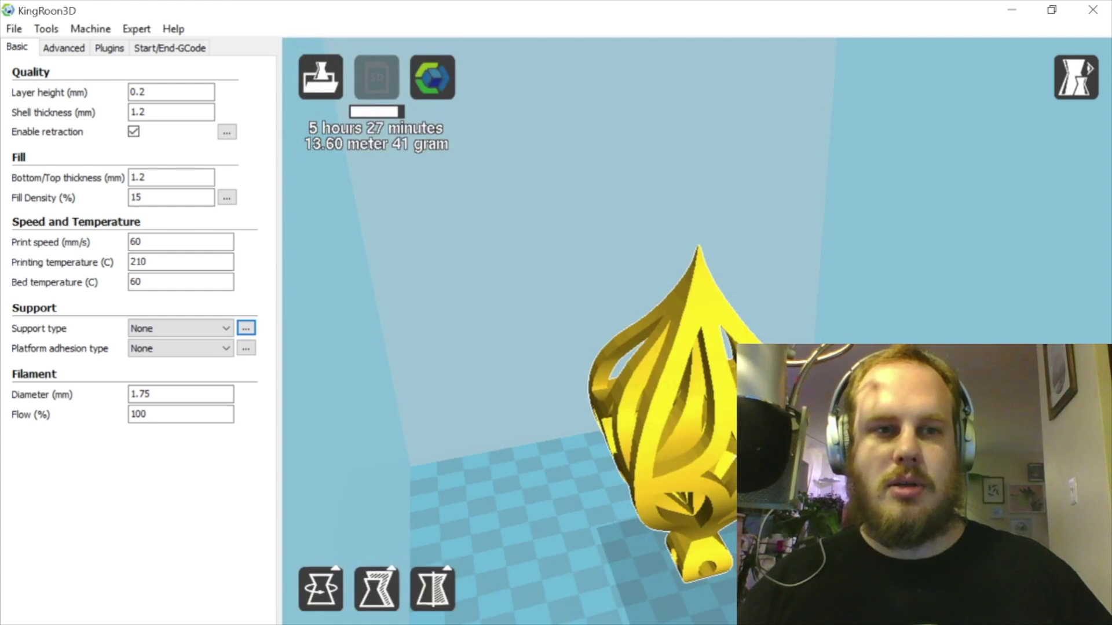
{"action": "left_click", "coordinate": [136, 28]}
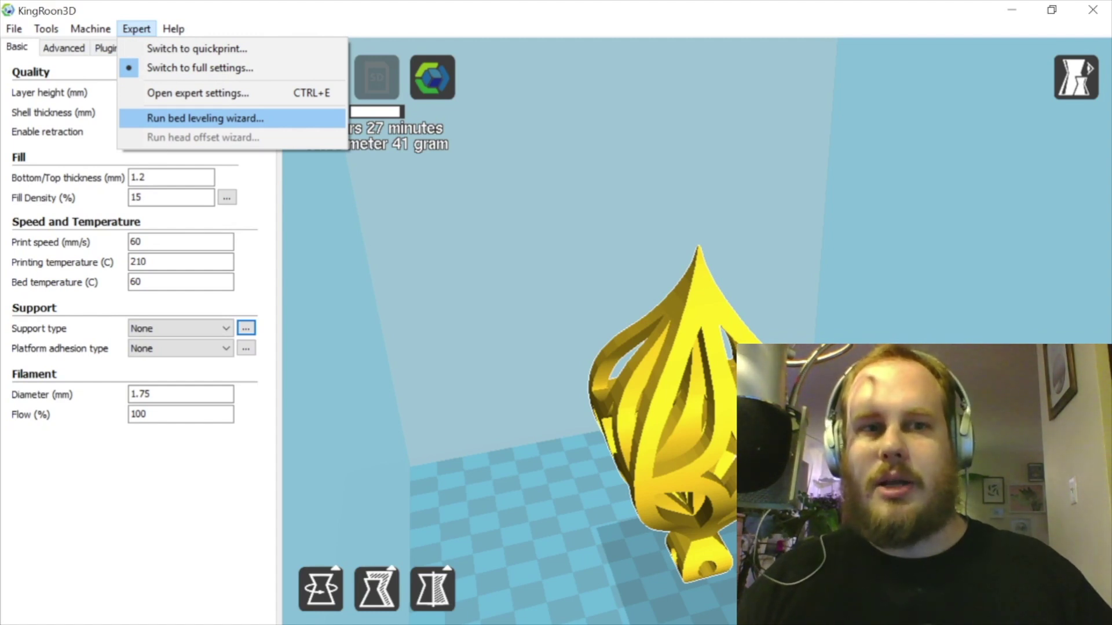
{"action": "key", "text": "Escape"}
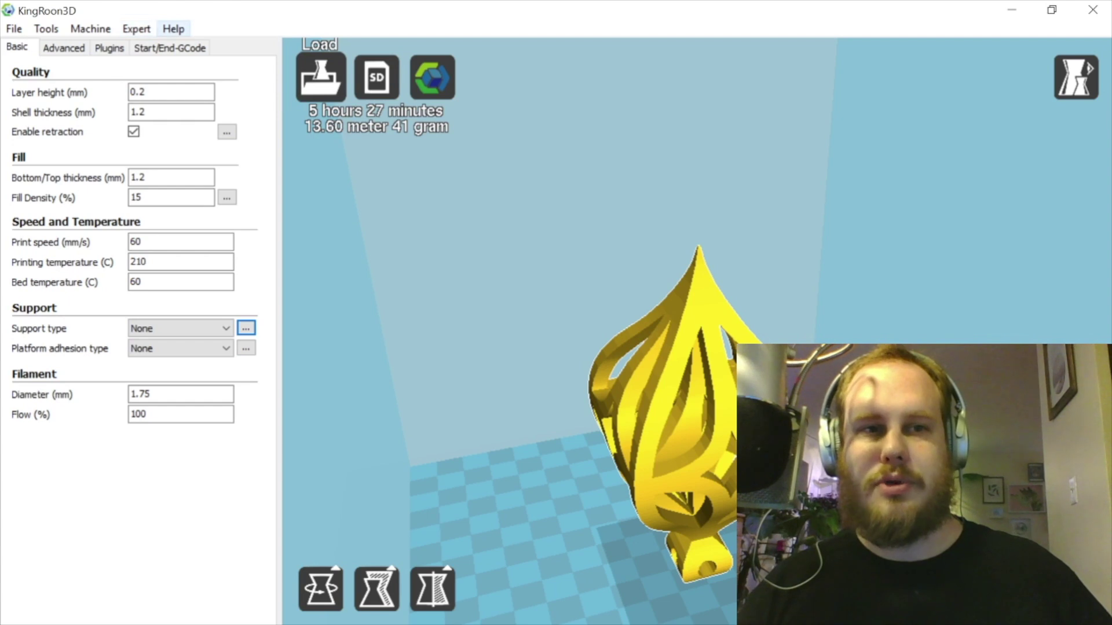
{"action": "left_click", "coordinate": [173, 29]}
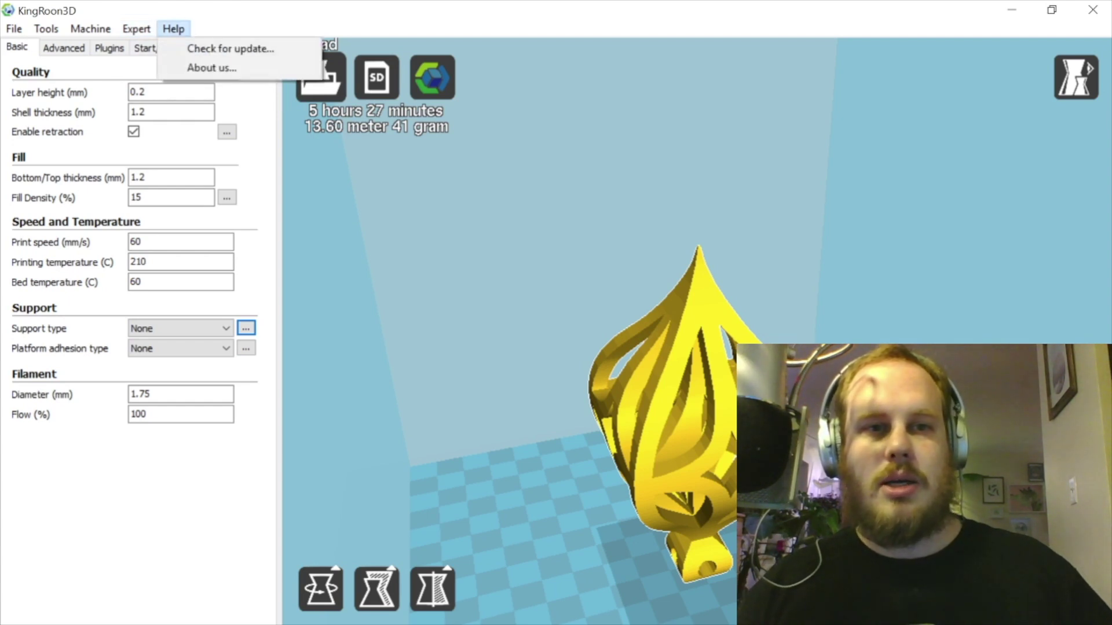
{"action": "key", "text": "Escape"}
{"action": "left_click", "coordinate": [14, 29]}
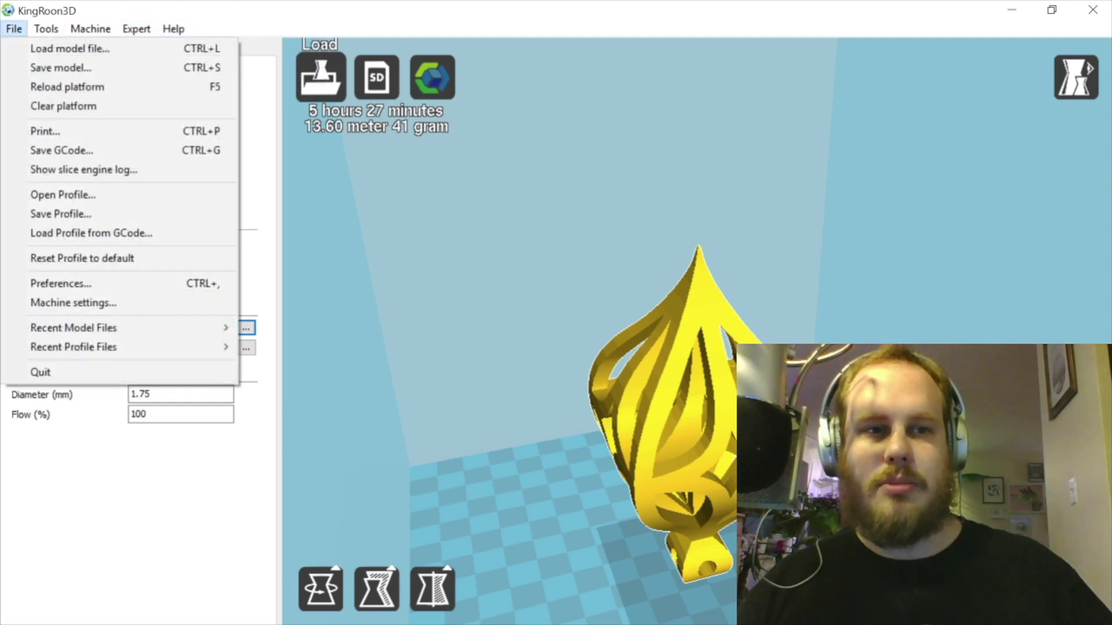
{"action": "mouse_move", "coordinate": [173, 29]}
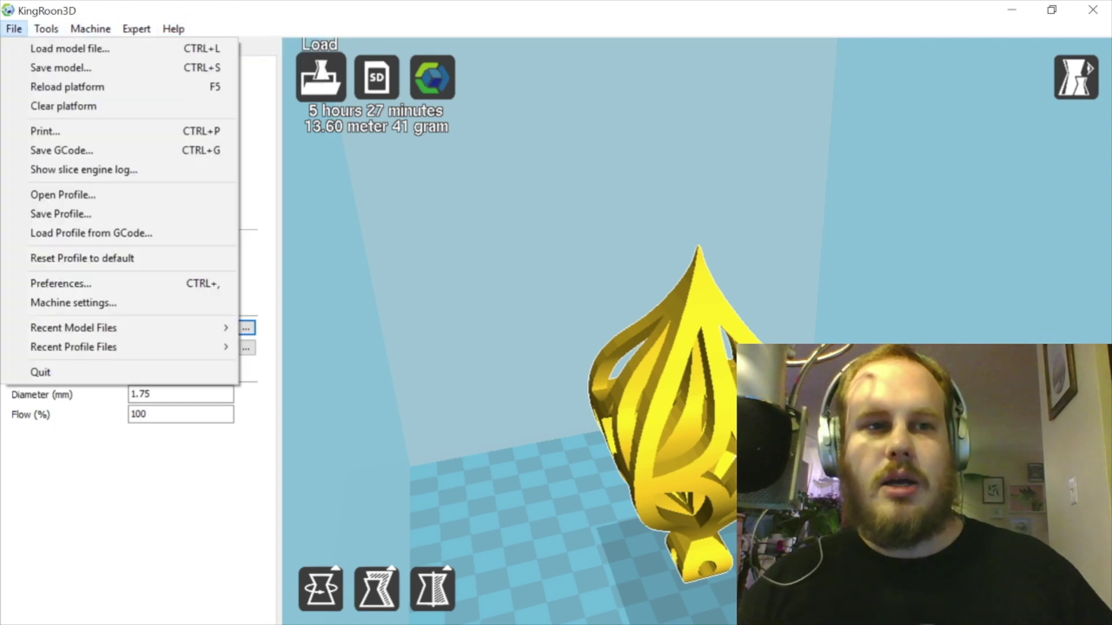
{"action": "mouse_move", "coordinate": [137, 29]}
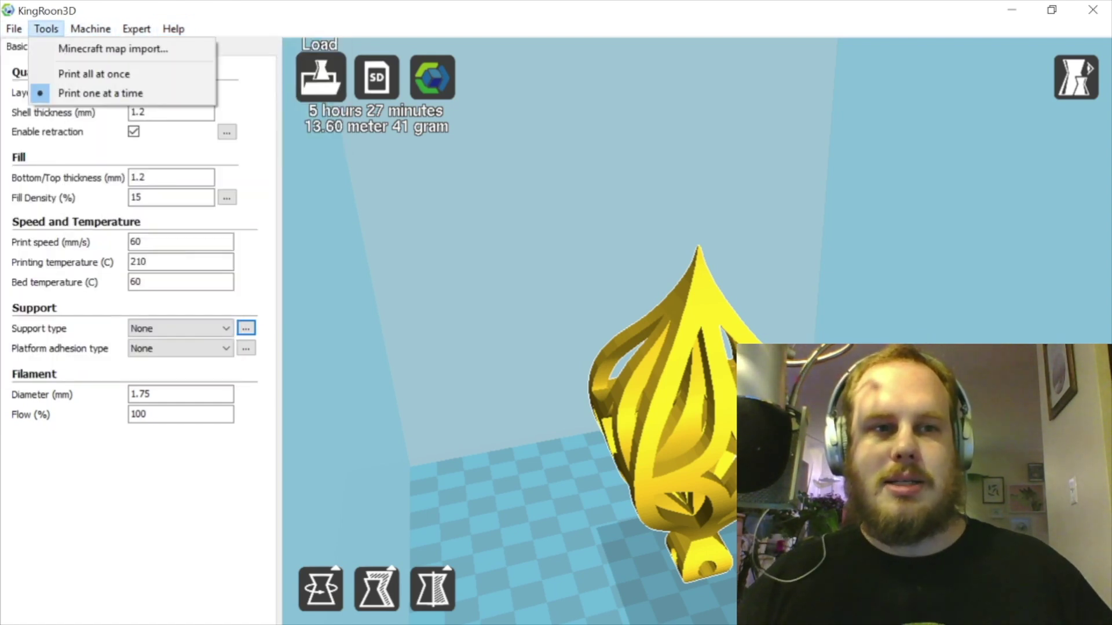
{"action": "mouse_move", "coordinate": [14, 29]}
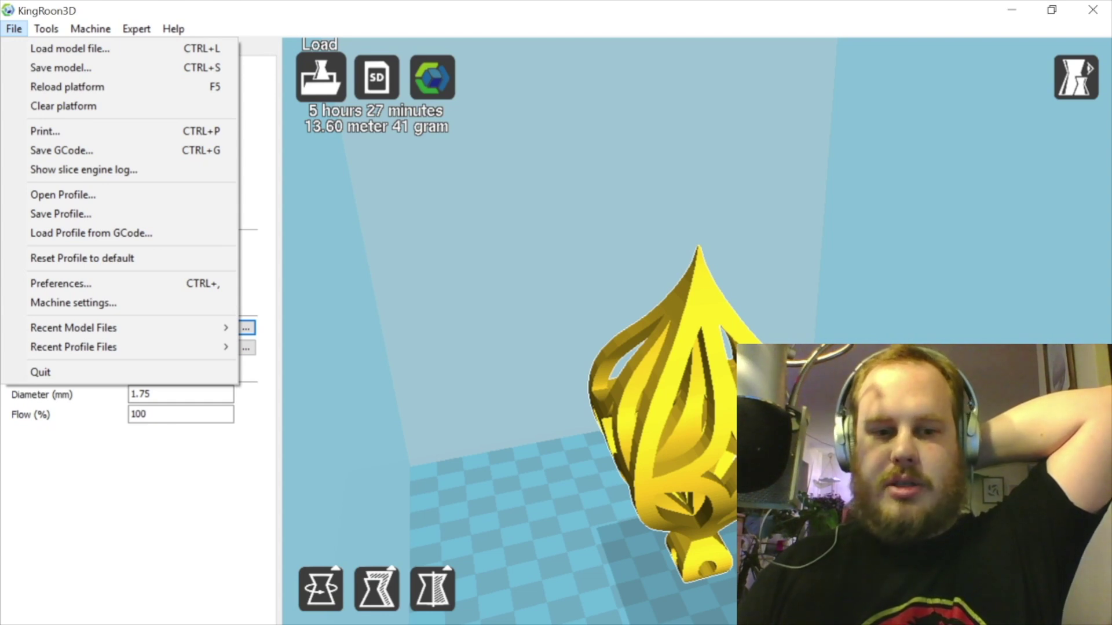
{"action": "key", "text": "Right"}
{"action": "key", "text": "Right"}
{"action": "key", "text": "Right"}
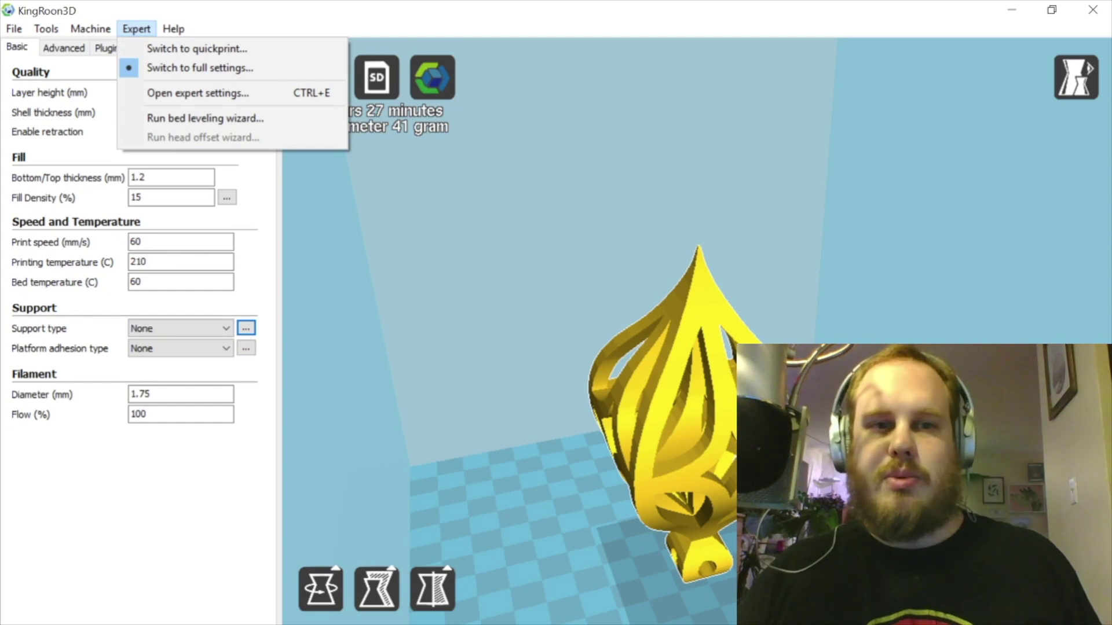
{"action": "left_click", "coordinate": [171, 93]}
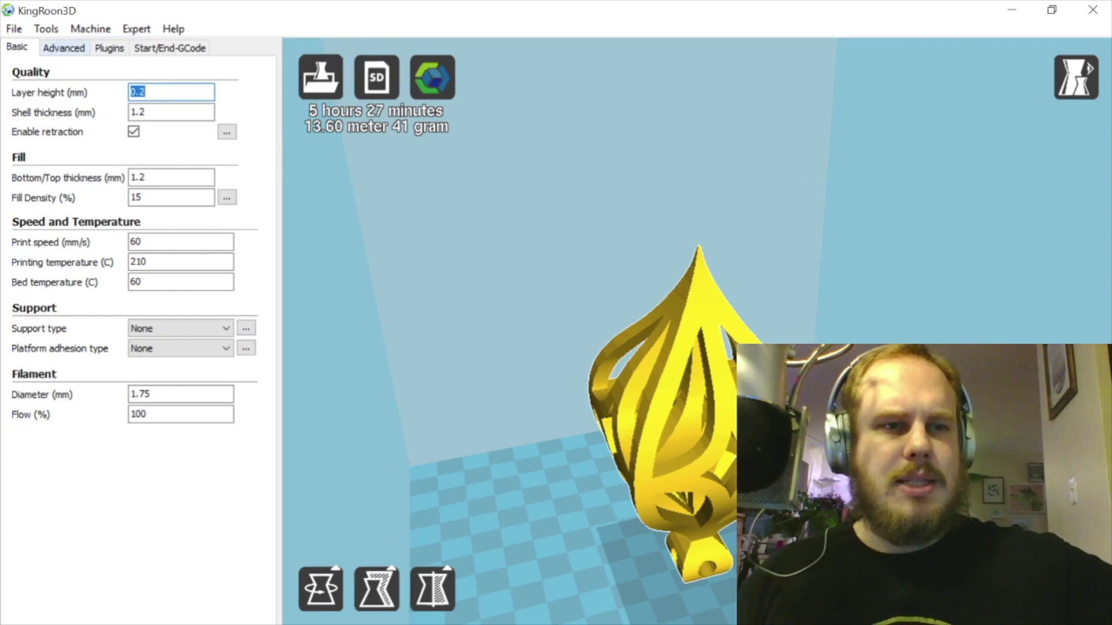
{"action": "left_click", "coordinate": [14, 29]}
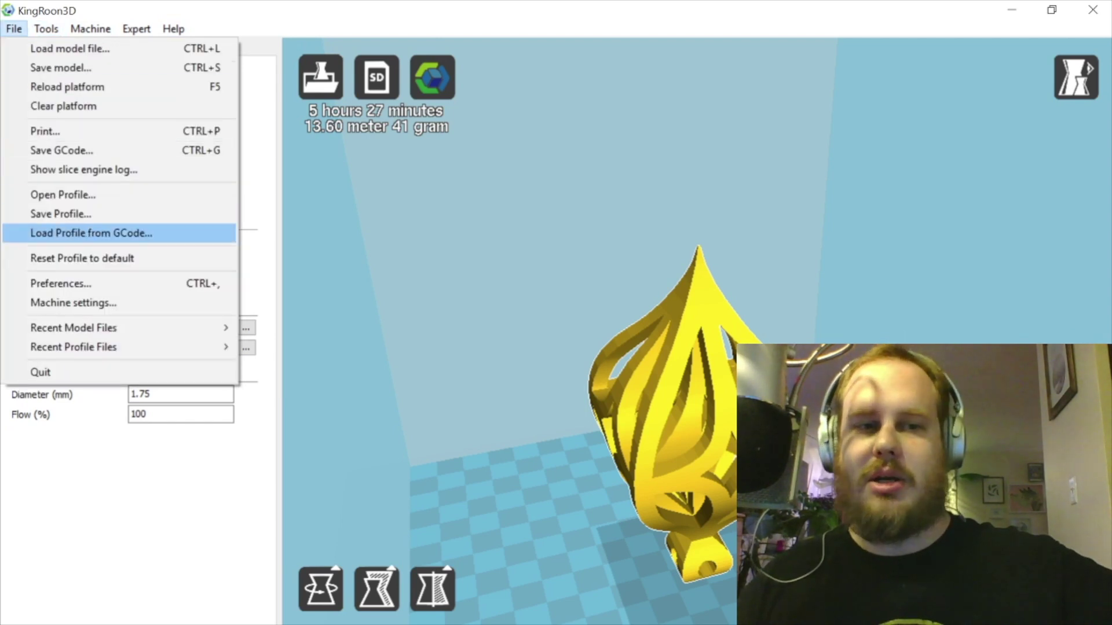
{"action": "left_click", "coordinate": [261, 263]}
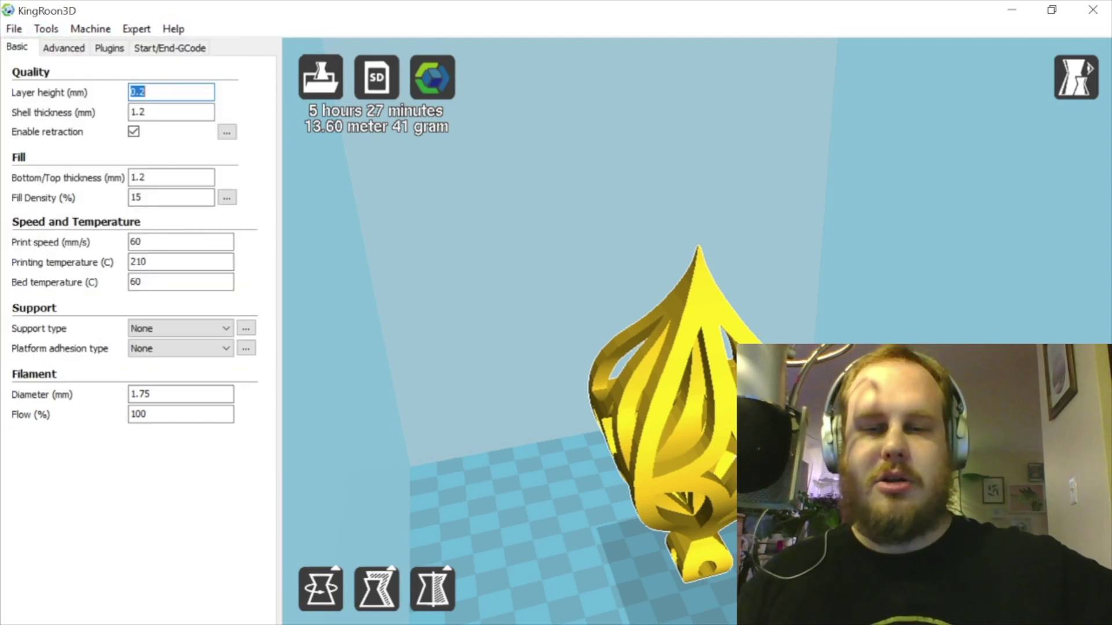